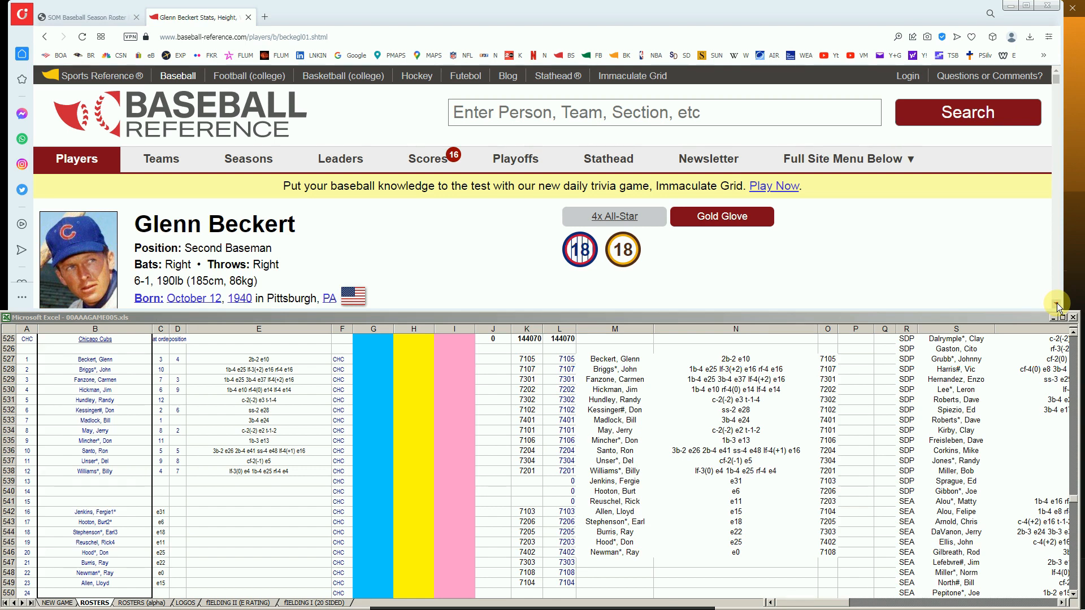
Review Glenn Beckert's season-by-season batting stats and enter 10000 in blue column G of his Chicago Cubs roster row.
{"action": "left_click", "coordinate": [1057, 306]}
{"action": "left_click_drag", "start_coordinate": [1058, 306], "coordinate": [1058, 306]}
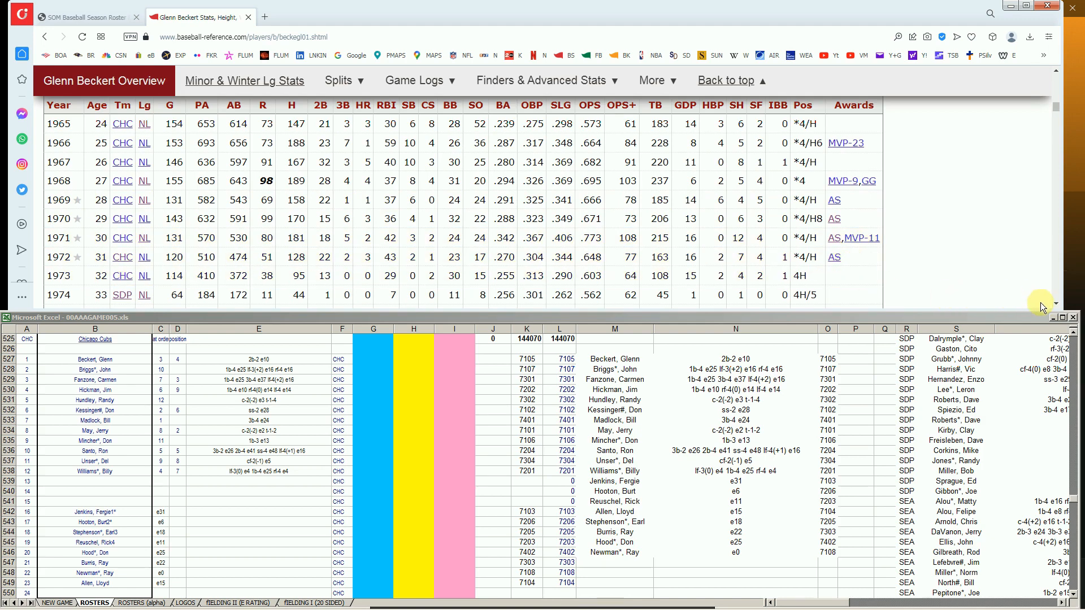
{"action": "scroll", "coordinate": [1057, 307], "scroll_direction": "down", "scroll_amount": 1}
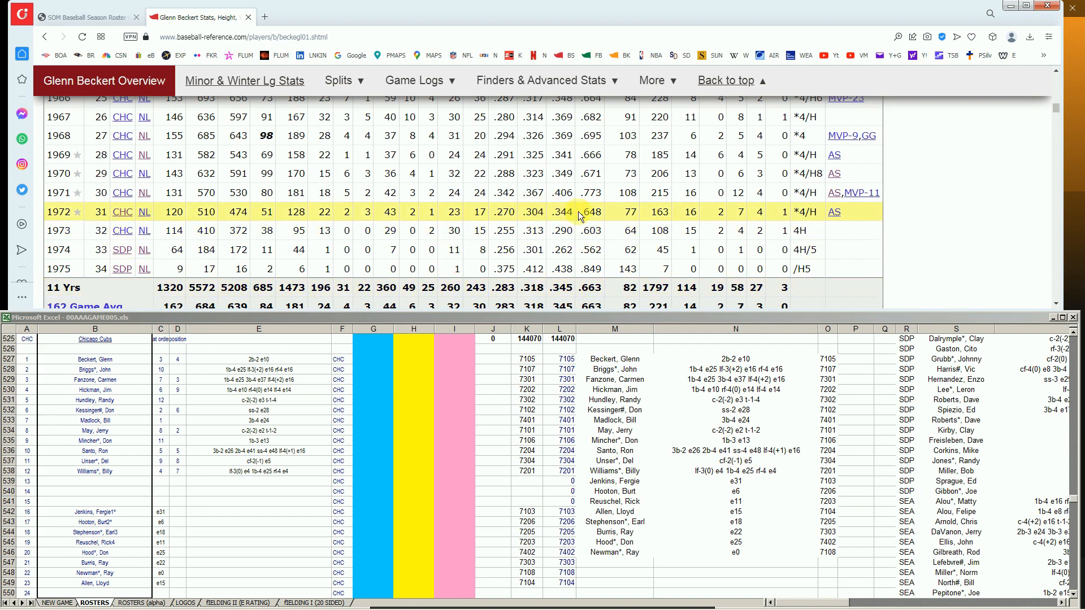
{"action": "left_click", "coordinate": [390, 349]}
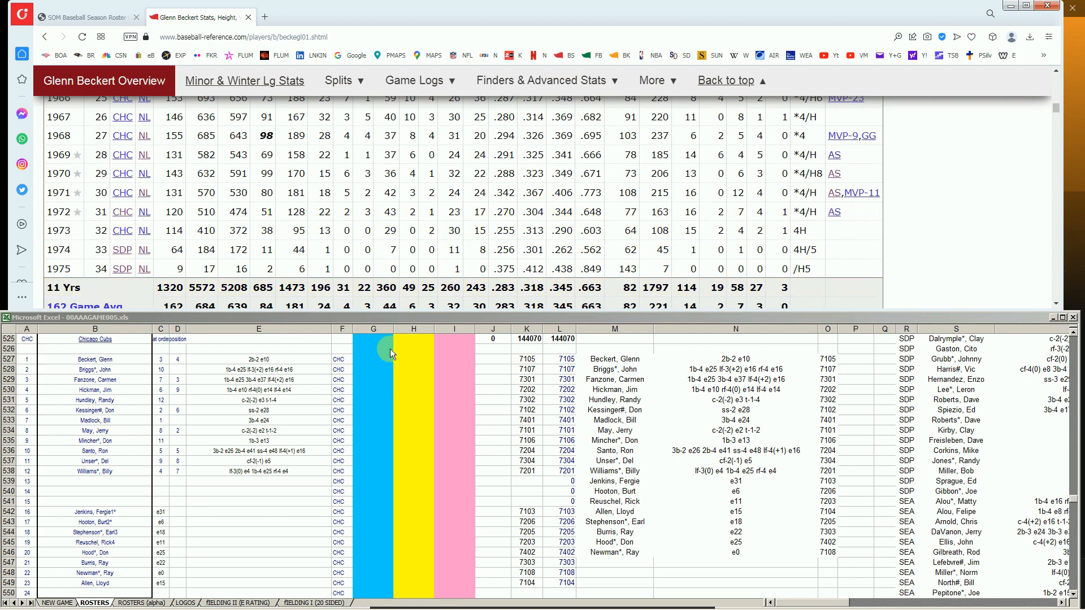
{"action": "left_click", "coordinate": [365, 375]}
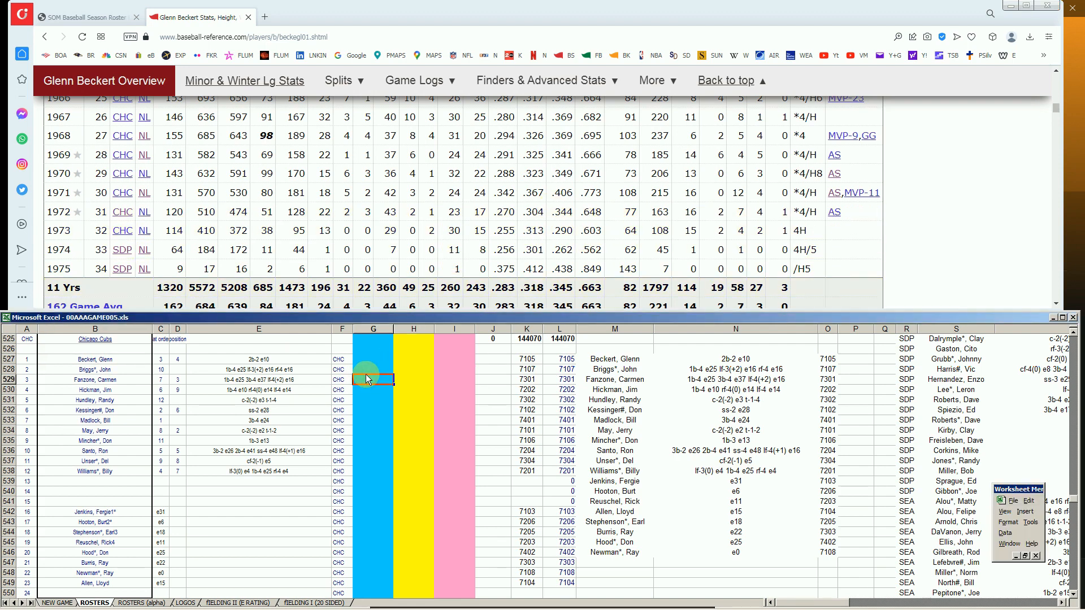
{"action": "key", "text": "Up"}
{"action": "key", "text": "Up"}
{"action": "type", "text": "10000"}
{"action": "key", "text": "Up"}
{"action": "key", "text": "Down"}
{"action": "left_click_drag", "start_coordinate": [1055, 111], "coordinate": [1056, 79]}
{"action": "left_click", "coordinate": [822, 118]}
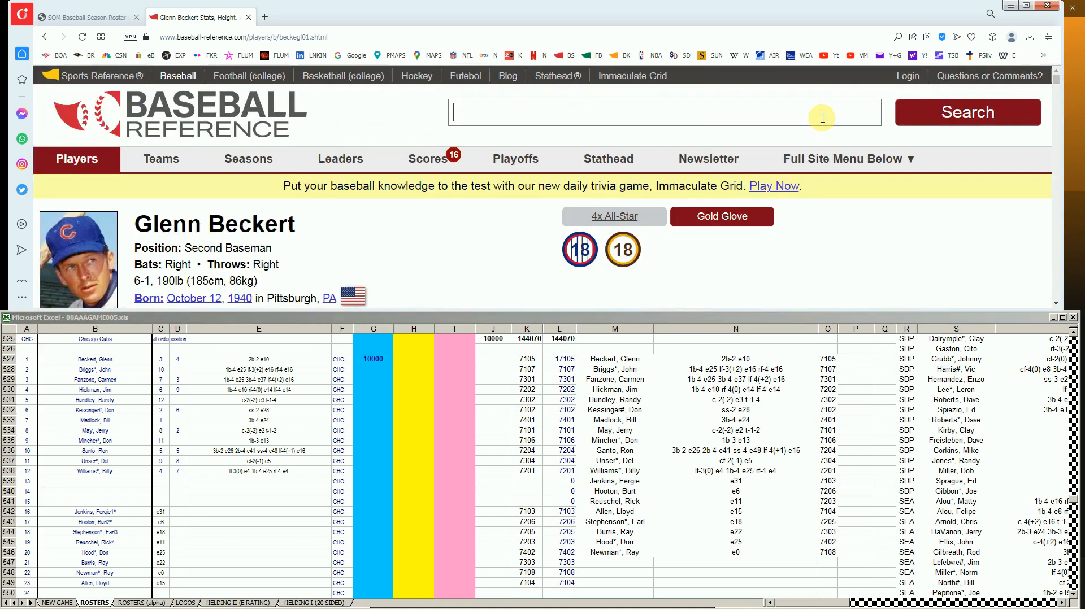
{"action": "type", "text": "briggs"}
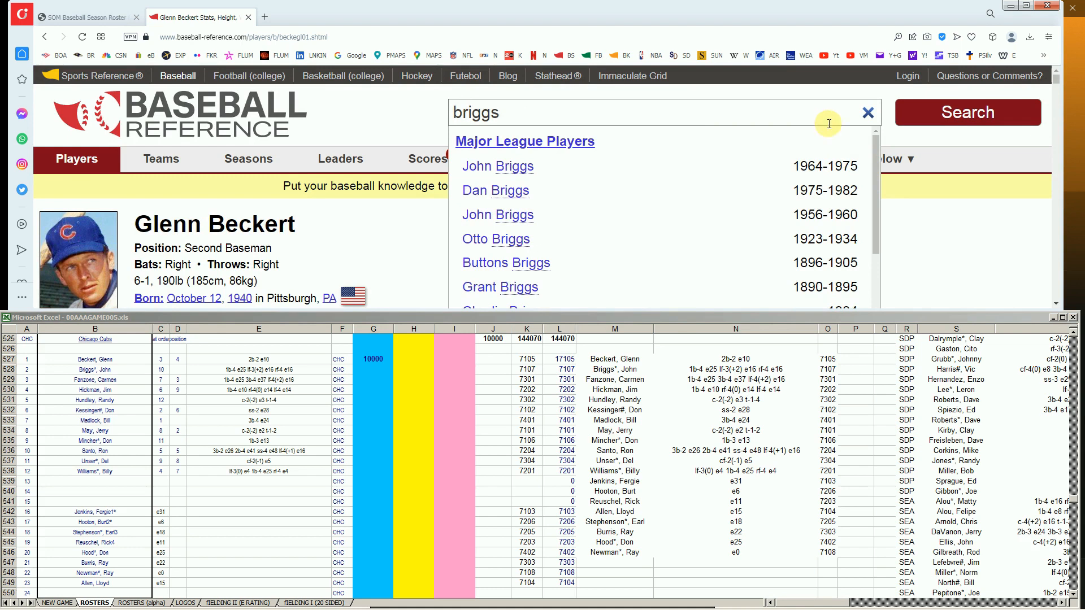
{"action": "left_click", "coordinate": [526, 220]}
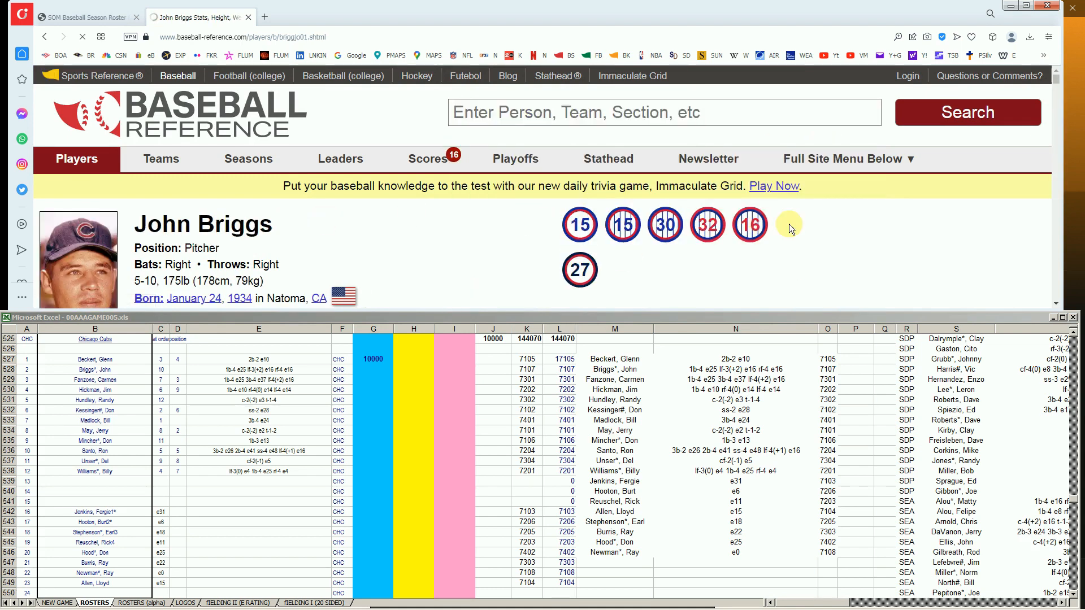
{"action": "scroll", "coordinate": [891, 229], "scroll_direction": "down", "scroll_amount": 5}
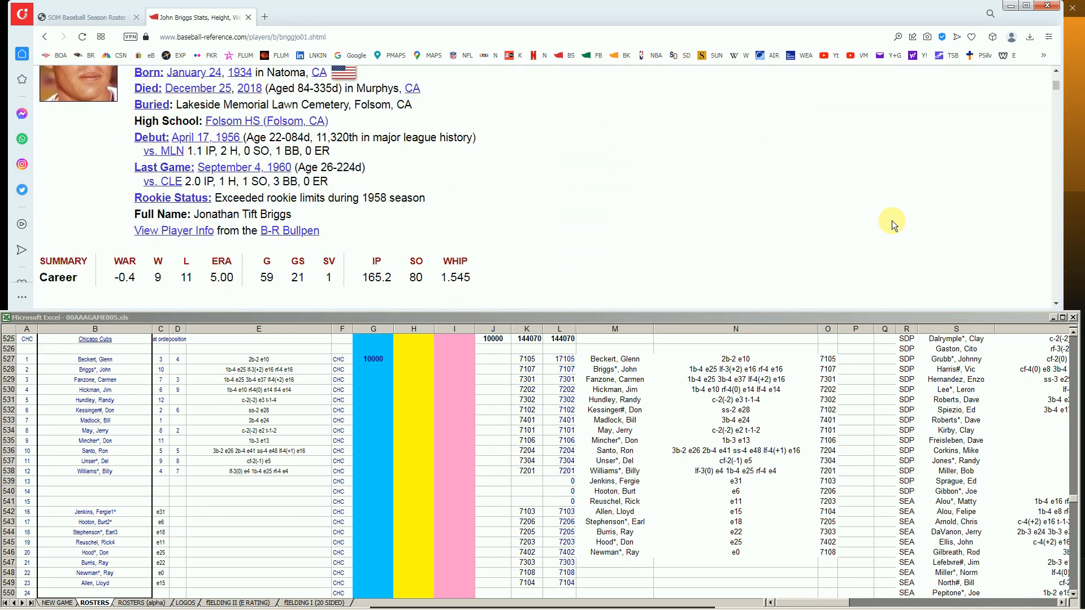
{"action": "scroll", "coordinate": [887, 206], "scroll_direction": "down", "scroll_amount": 3}
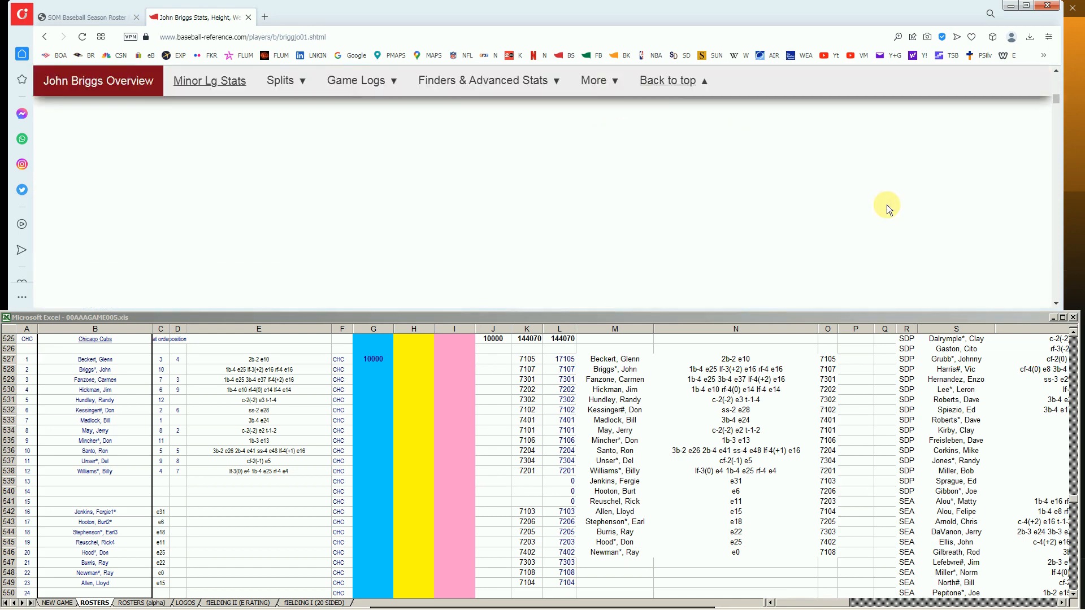
{"action": "scroll", "coordinate": [904, 195], "scroll_direction": "down", "scroll_amount": 3}
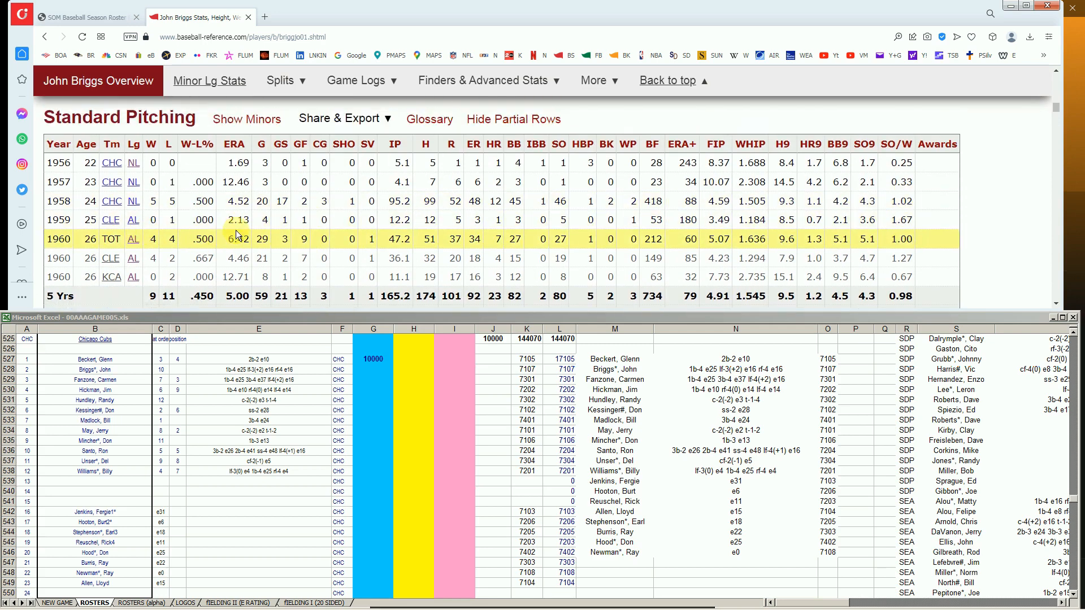
{"action": "scroll", "coordinate": [232, 226], "scroll_direction": "down", "scroll_amount": 3}
{"action": "scroll", "coordinate": [223, 170], "scroll_direction": "up", "scroll_amount": 10}
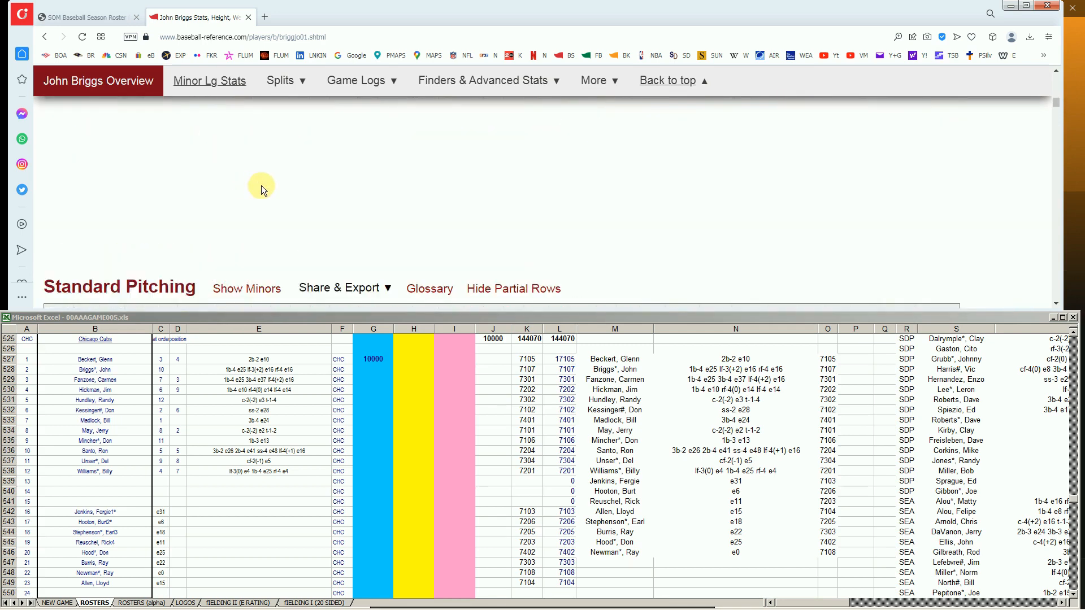
Search Baseball Reference for "briggs" and open the page of the John Briggs who played 1964-1975.
{"action": "left_click_drag", "start_coordinate": [1057, 92], "coordinate": [1060, 78]}
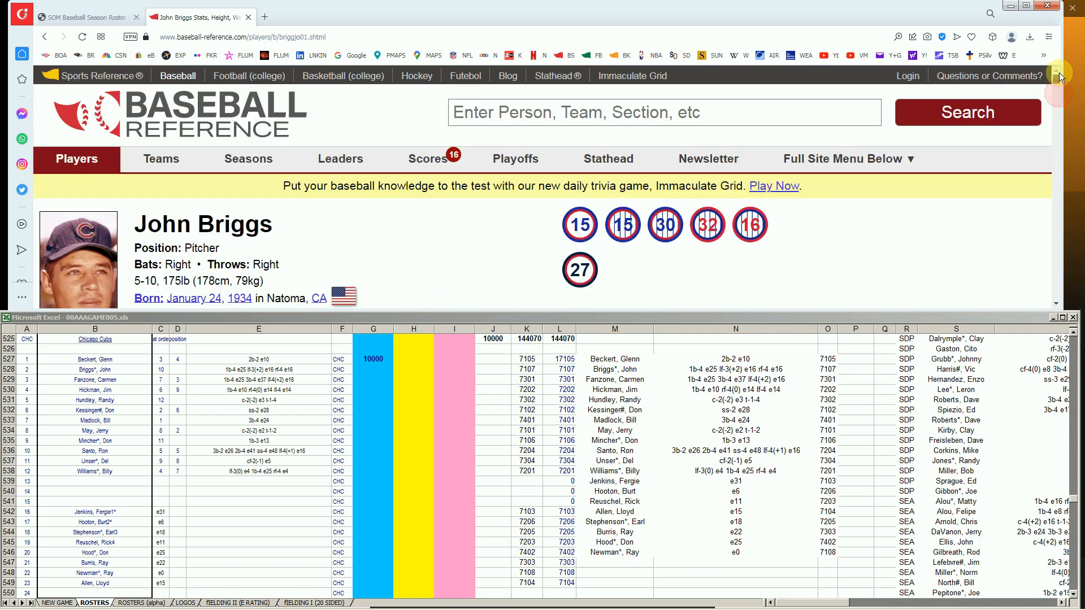
{"action": "left_click", "coordinate": [635, 111]}
{"action": "type", "text": "briggs"}
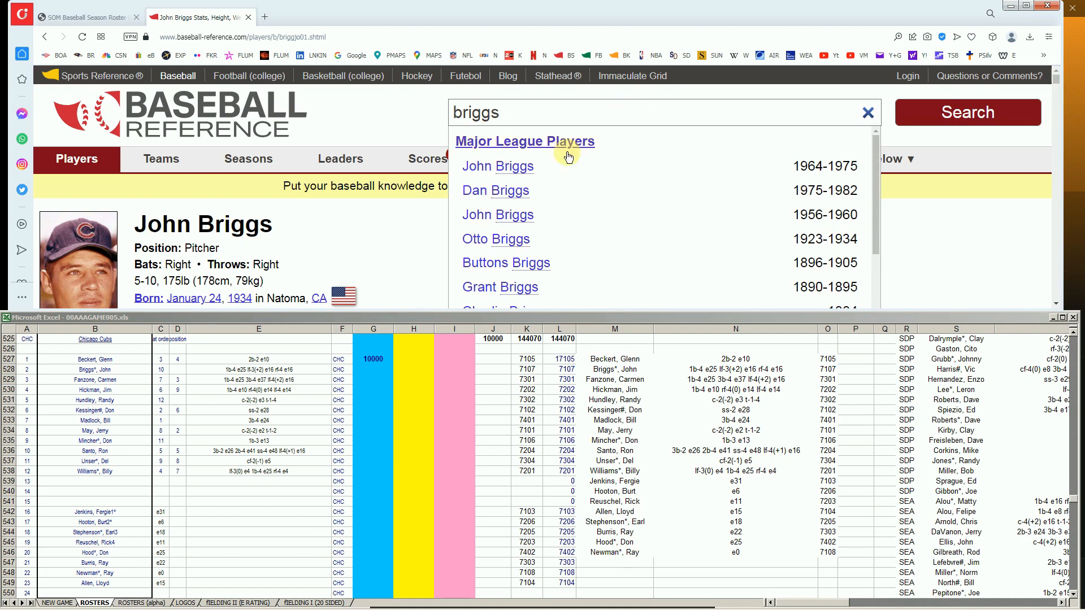
{"action": "left_click", "coordinate": [521, 167]}
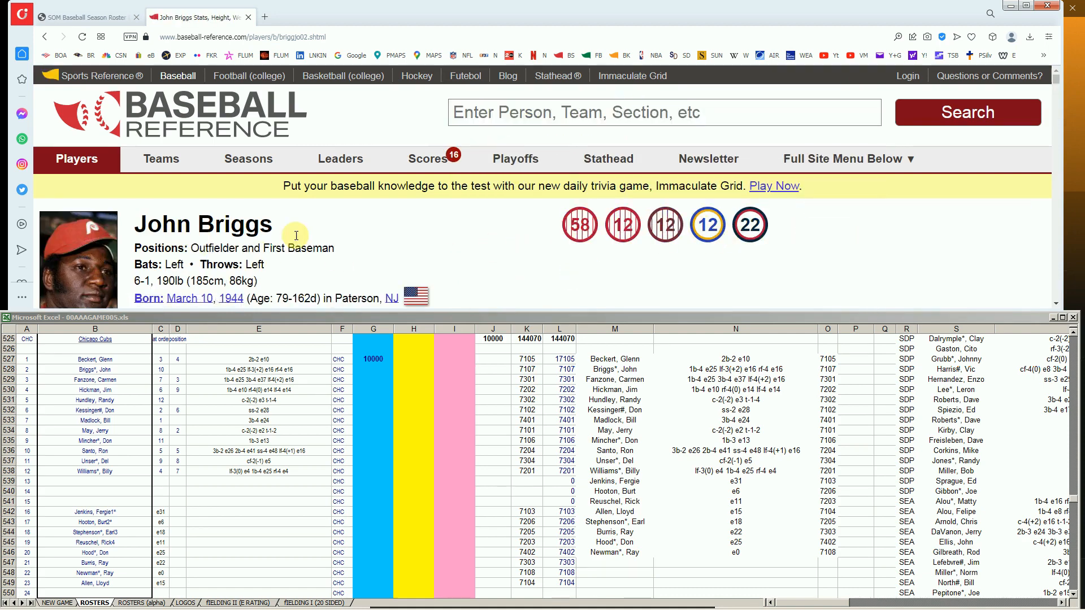
Review John Briggs's season-by-season batting stats and enter 10000 in blue column G of his Cubs roster row.
{"action": "scroll", "coordinate": [872, 228], "scroll_direction": "down", "scroll_amount": 2}
{"action": "scroll", "coordinate": [898, 214], "scroll_direction": "down", "scroll_amount": 5}
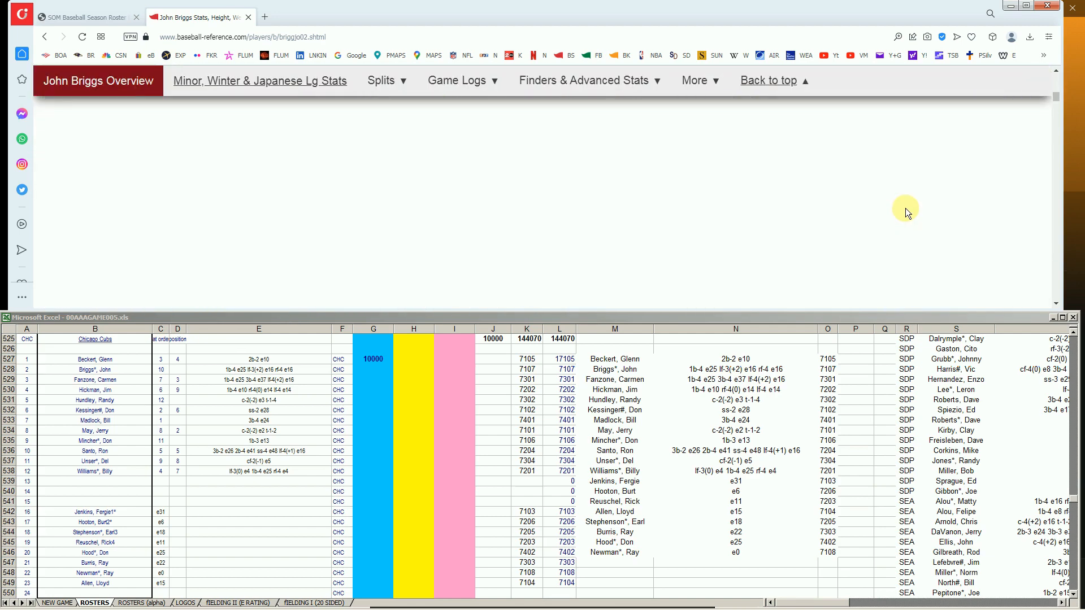
{"action": "scroll", "coordinate": [905, 208], "scroll_direction": "down", "scroll_amount": 4}
{"action": "scroll", "coordinate": [916, 207], "scroll_direction": "down", "scroll_amount": 5}
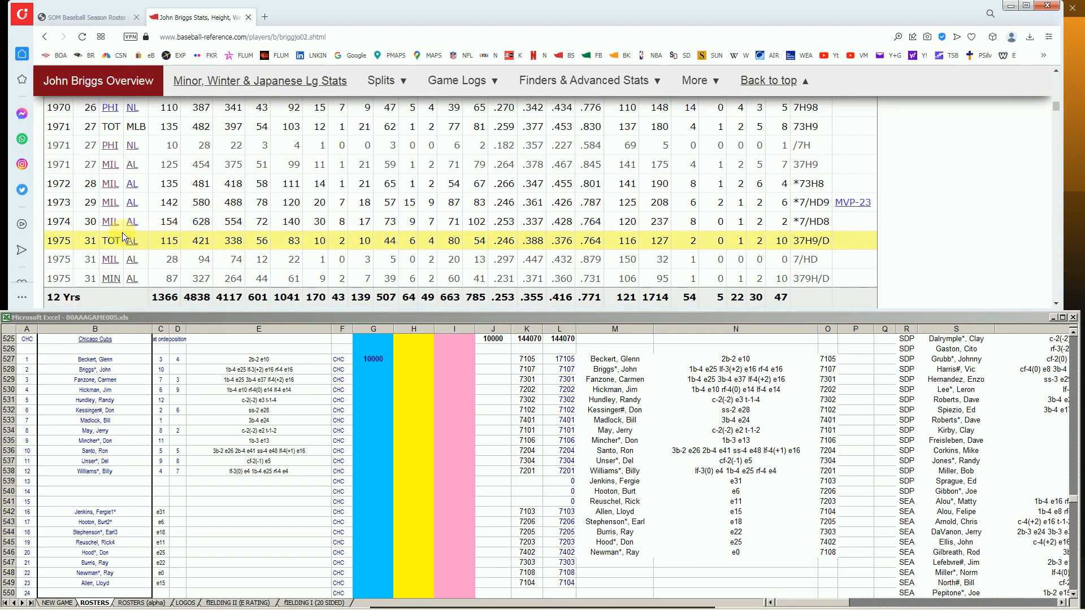
{"action": "scroll", "coordinate": [114, 207], "scroll_direction": "up", "scroll_amount": 3}
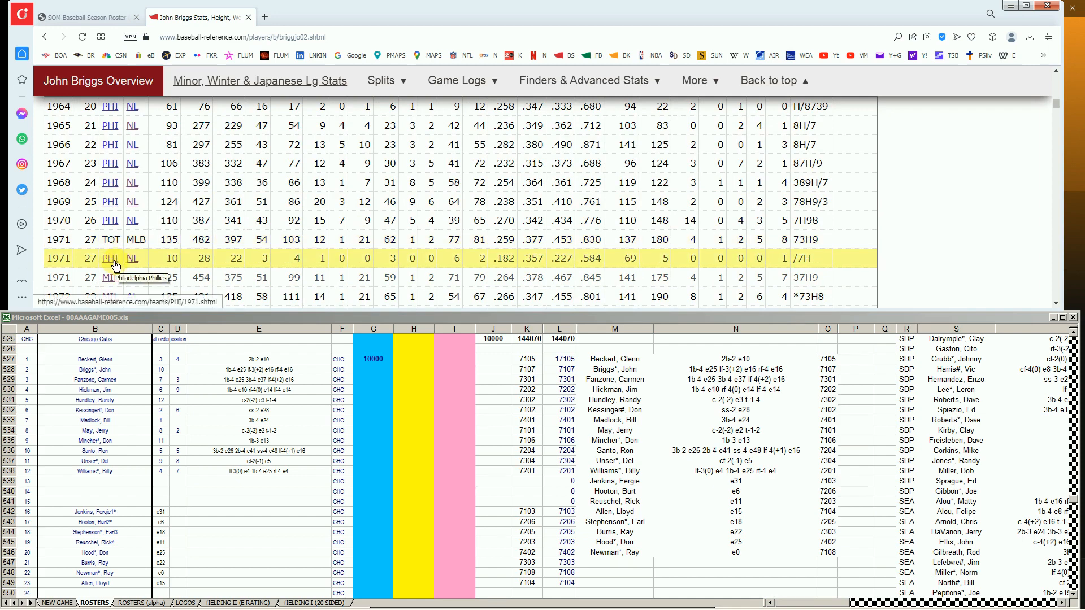
{"action": "scroll", "coordinate": [116, 264], "scroll_direction": "down", "scroll_amount": 1}
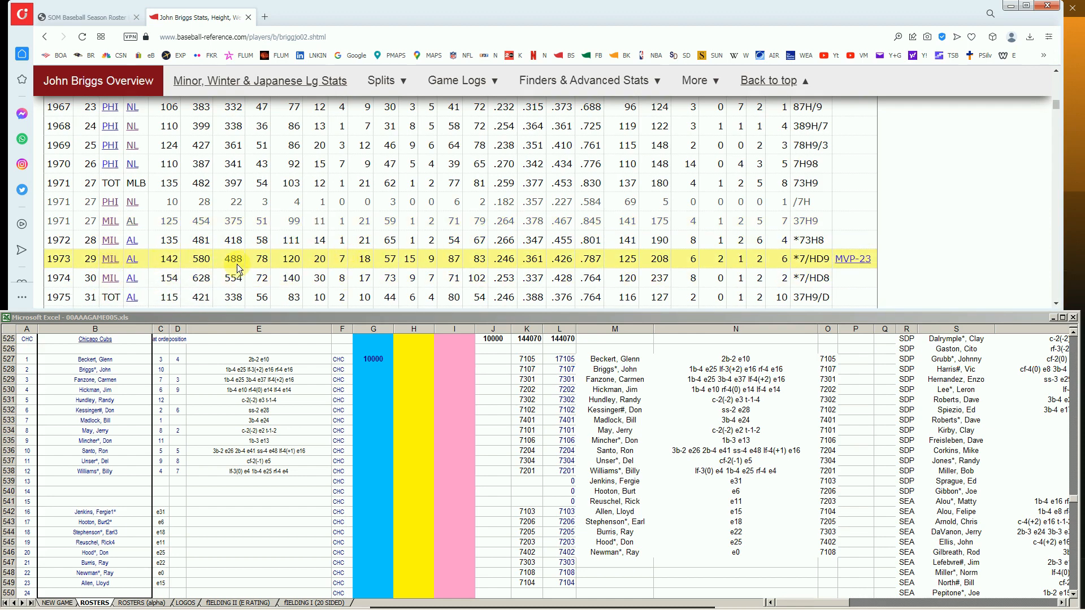
{"action": "scroll", "coordinate": [154, 252], "scroll_direction": "down", "scroll_amount": 2}
{"action": "scroll", "coordinate": [115, 229], "scroll_direction": "up", "scroll_amount": 1}
{"action": "scroll", "coordinate": [116, 228], "scroll_direction": "down", "scroll_amount": 1}
{"action": "left_click", "coordinate": [366, 370]}
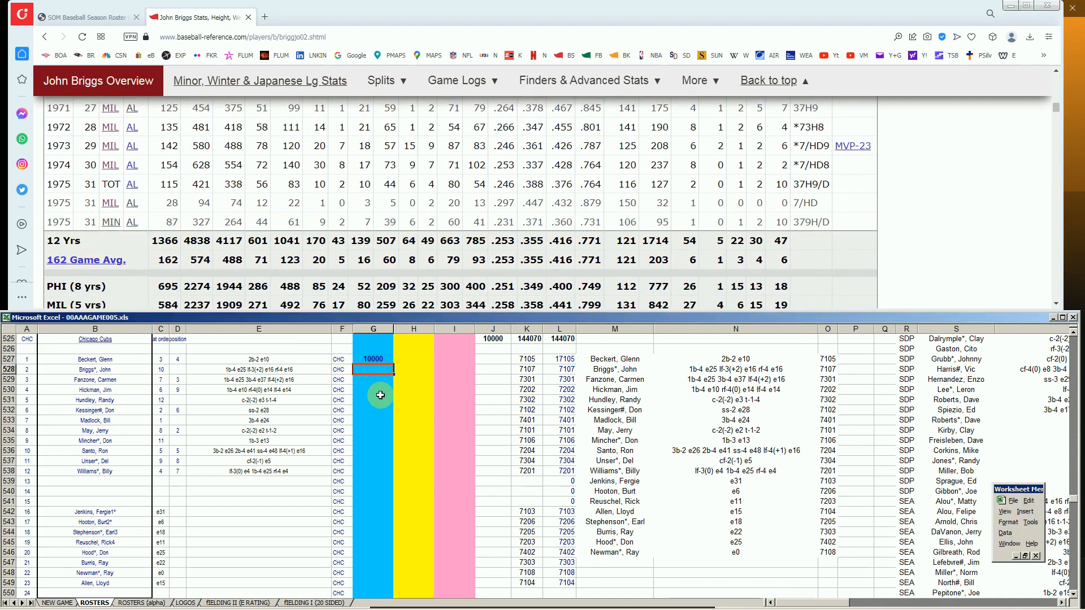
{"action": "type", "text": "10000"}
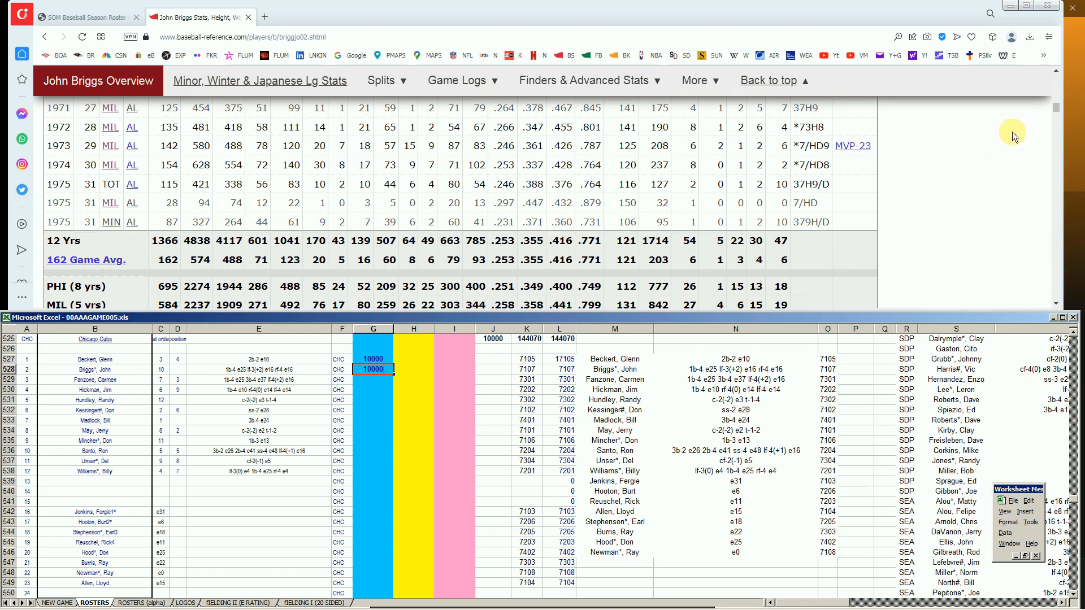
Search Baseball Reference for "kess" and open Don Kessinger's player page.
{"action": "left_click_drag", "start_coordinate": [1049, 111], "coordinate": [1055, 76]}
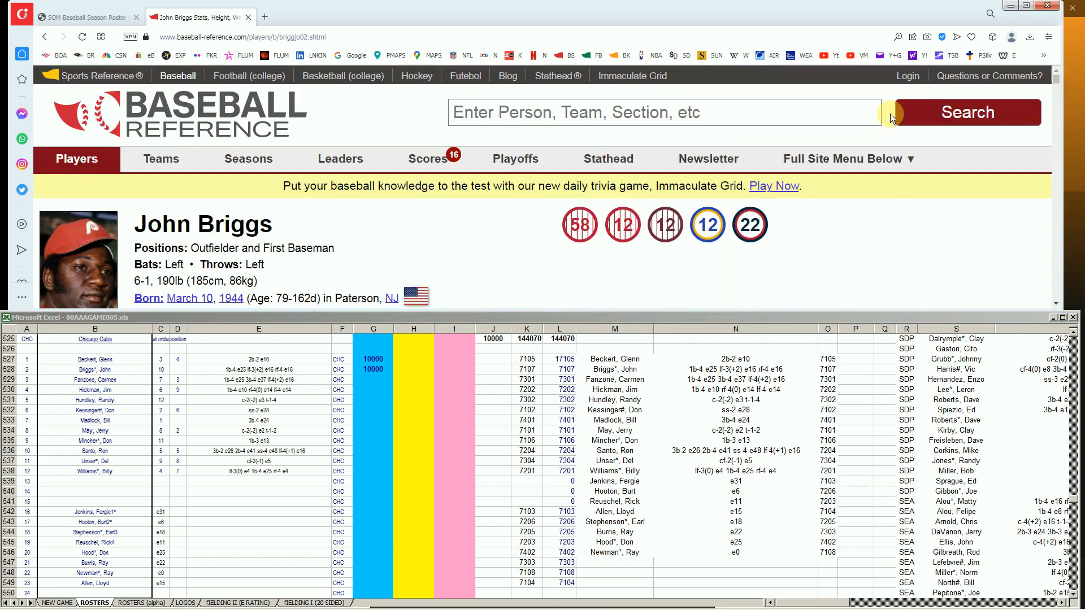
{"action": "left_click", "coordinate": [862, 114]}
{"action": "type", "text": "kess"}
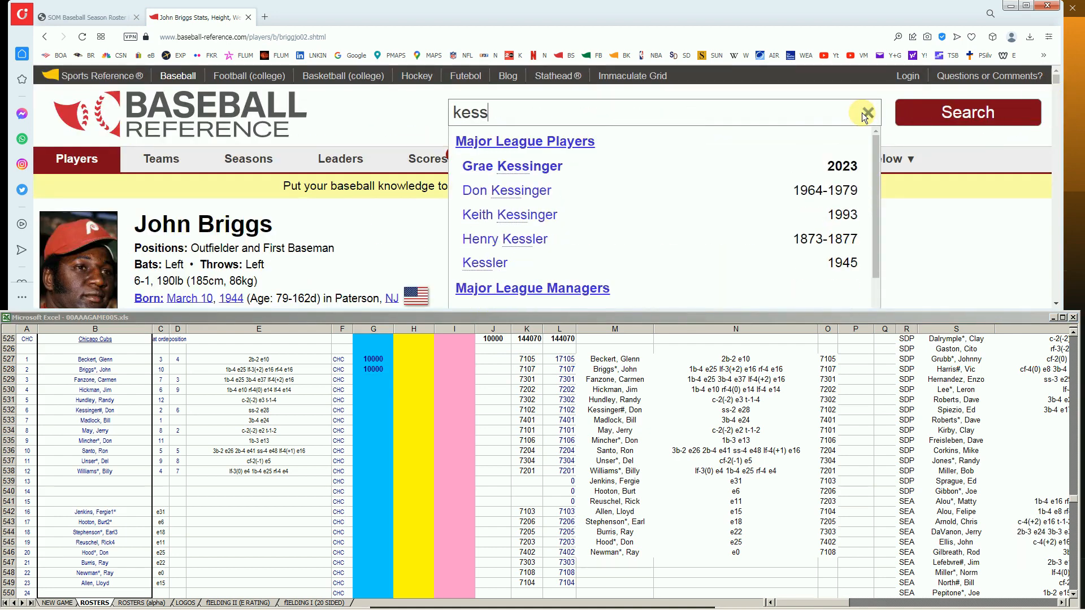
{"action": "left_click", "coordinate": [541, 191]}
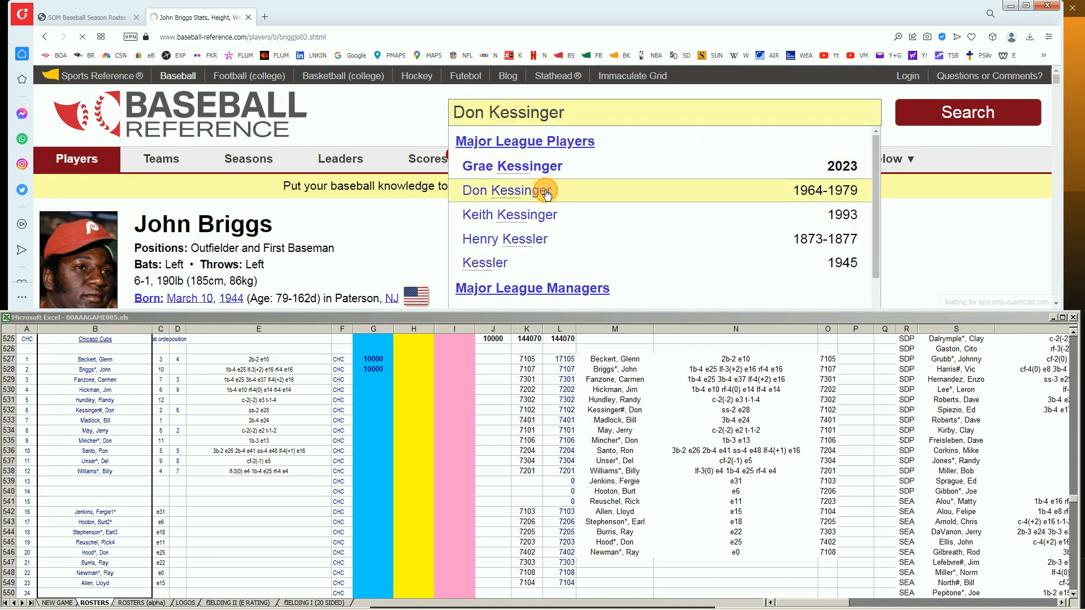
Review Don Kessinger's season-by-season batting stats and enter 10000 in blue column G of his Cubs roster row.
{"action": "scroll", "coordinate": [835, 218], "scroll_direction": "down", "scroll_amount": 7}
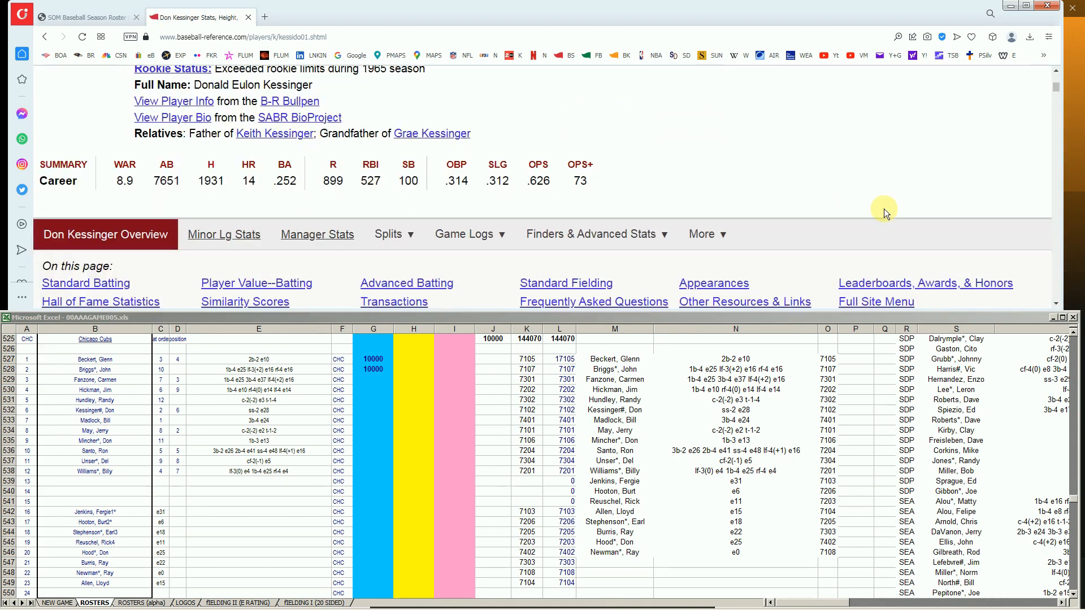
{"action": "scroll", "coordinate": [892, 199], "scroll_direction": "down", "scroll_amount": 2}
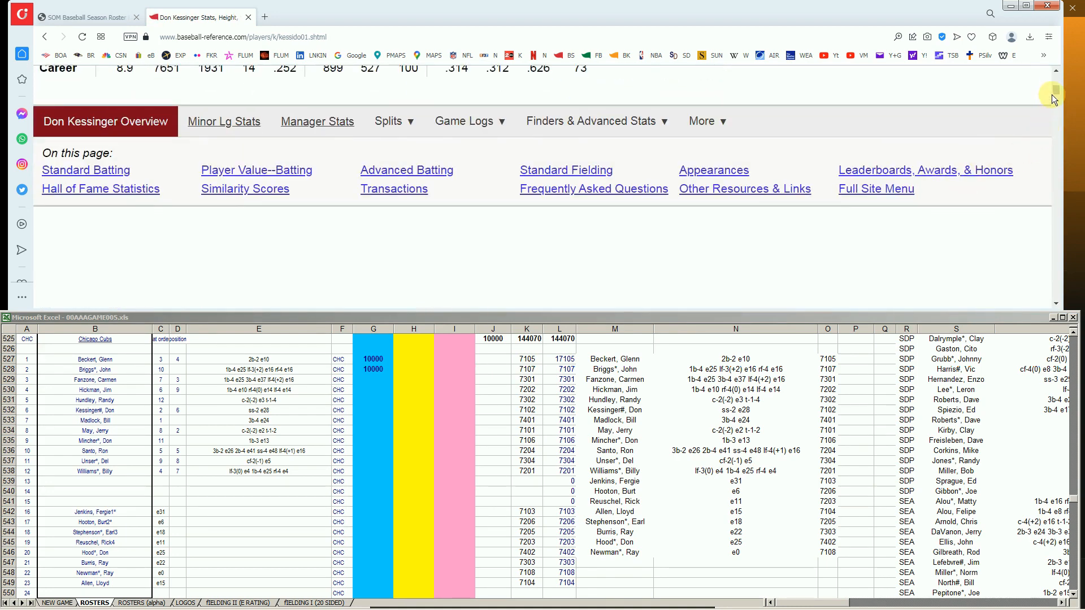
{"action": "left_click_drag", "start_coordinate": [1052, 93], "coordinate": [1056, 110]}
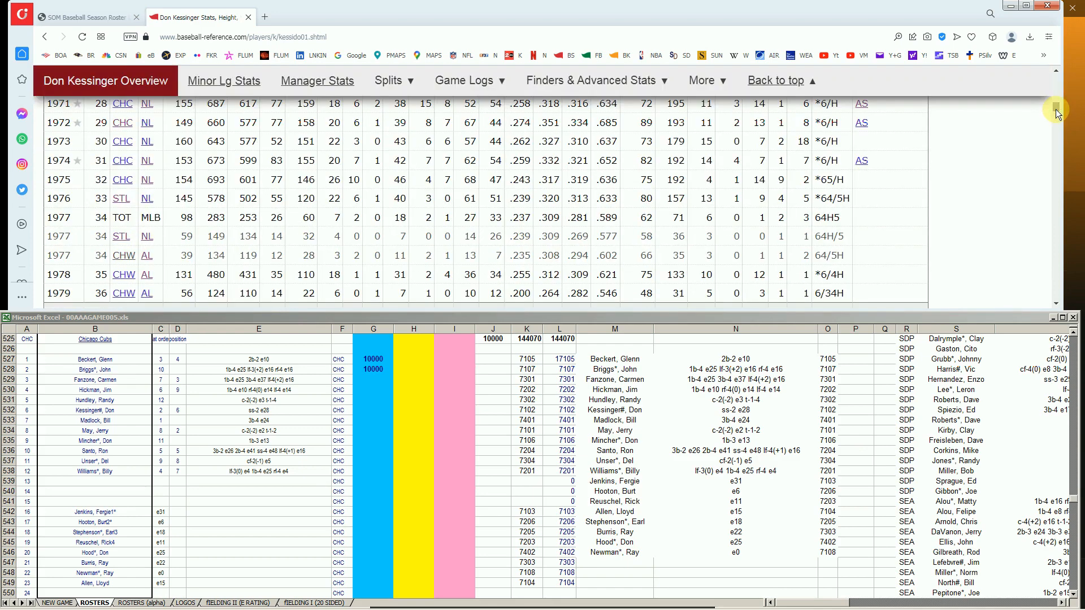
{"action": "scroll", "coordinate": [101, 222], "scroll_direction": "up", "scroll_amount": 2}
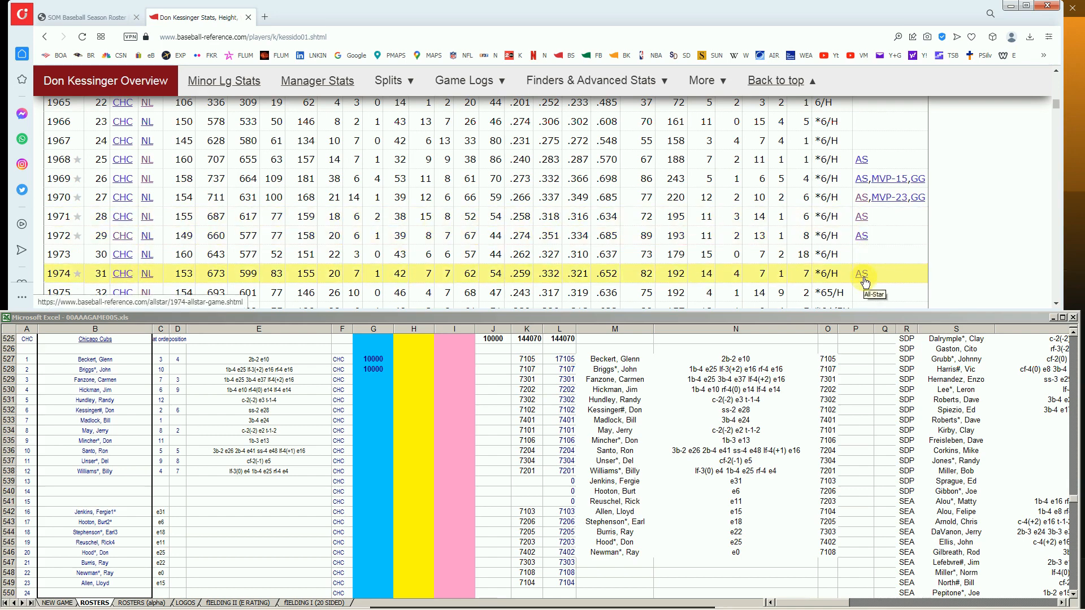
{"action": "scroll", "coordinate": [847, 281], "scroll_direction": "down", "scroll_amount": 1}
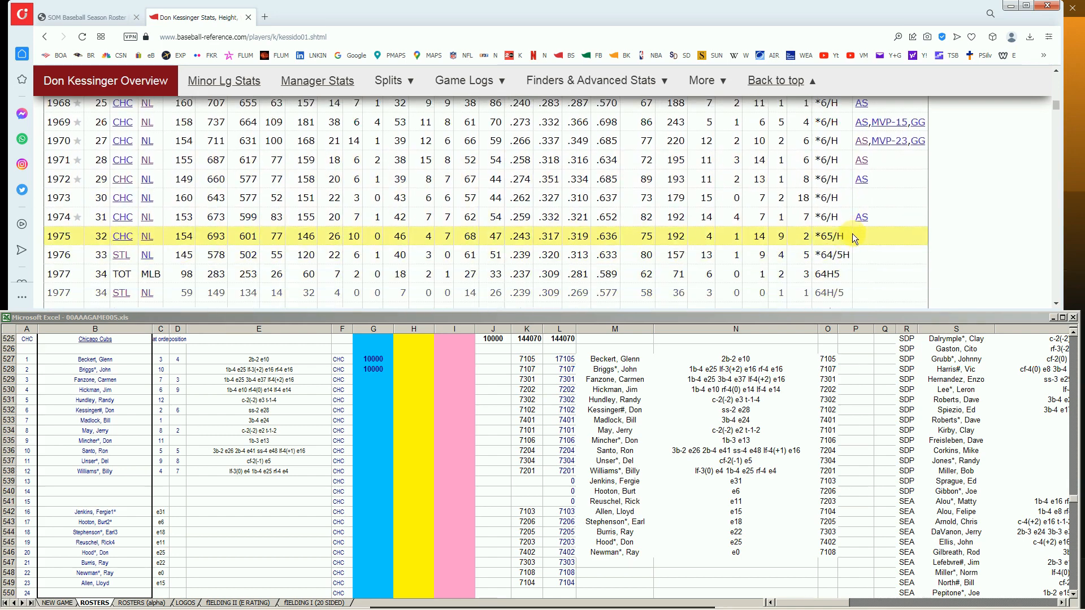
{"action": "left_click", "coordinate": [370, 369]}
{"action": "left_click", "coordinate": [367, 392]}
{"action": "key", "text": "Down"}
{"action": "key", "text": "Down"}
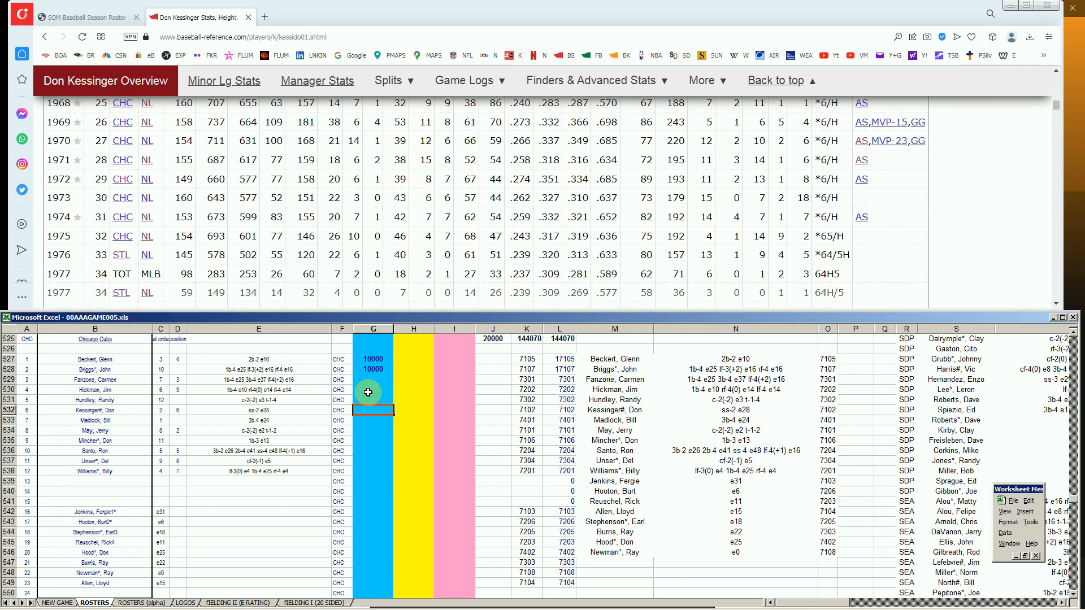
{"action": "type", "text": "10000"}
{"action": "key", "text": "Return"}
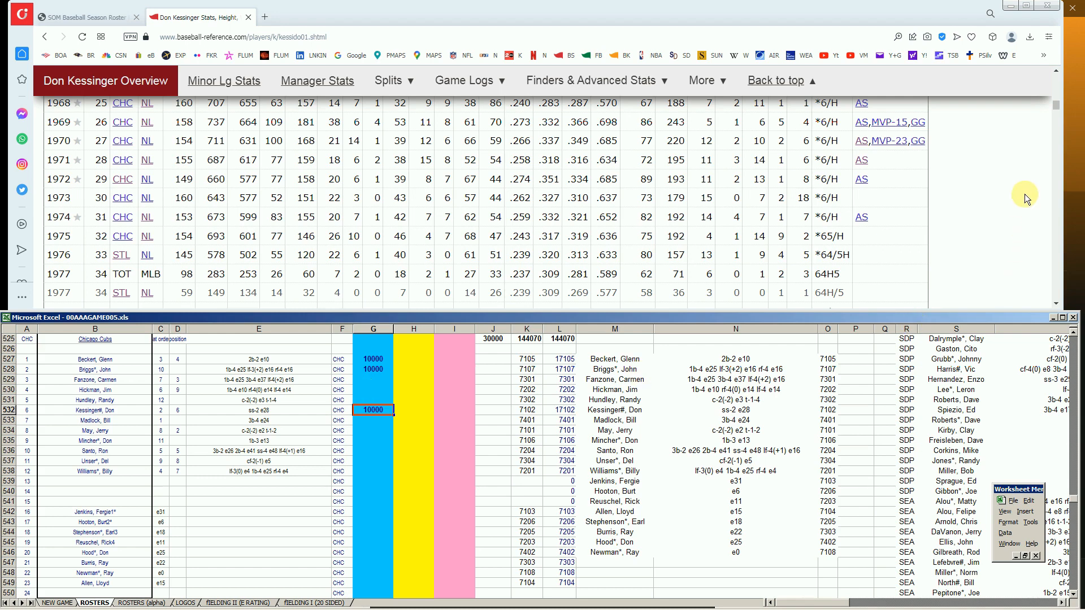
Search Baseball Reference for "jerry ma" and open Jerry May's player page to view his career stats.
{"action": "left_click_drag", "start_coordinate": [1054, 117], "coordinate": [1056, 73]}
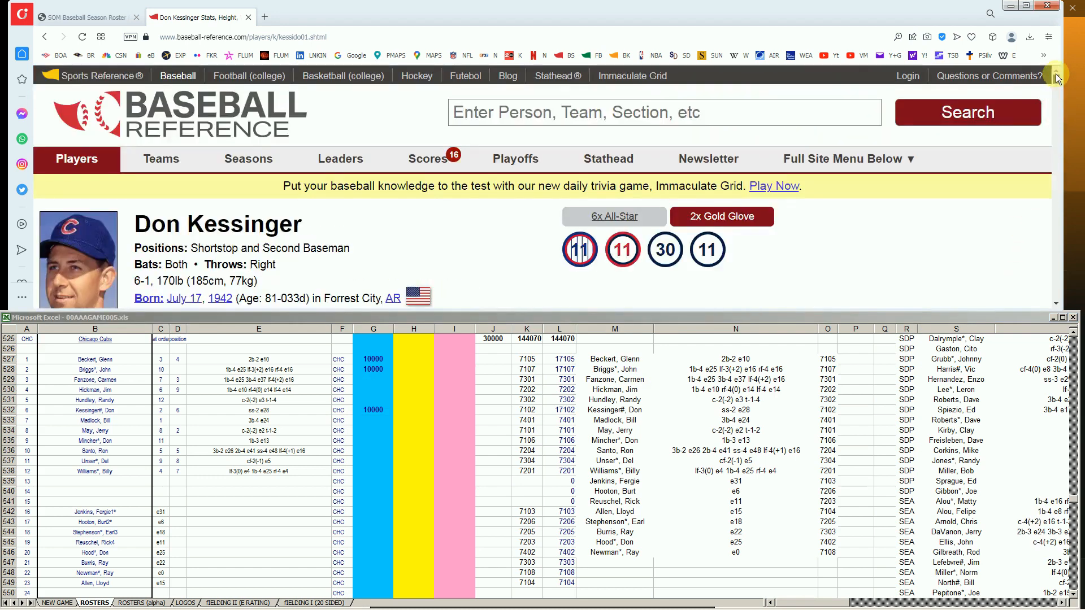
{"action": "left_click", "coordinate": [790, 106]}
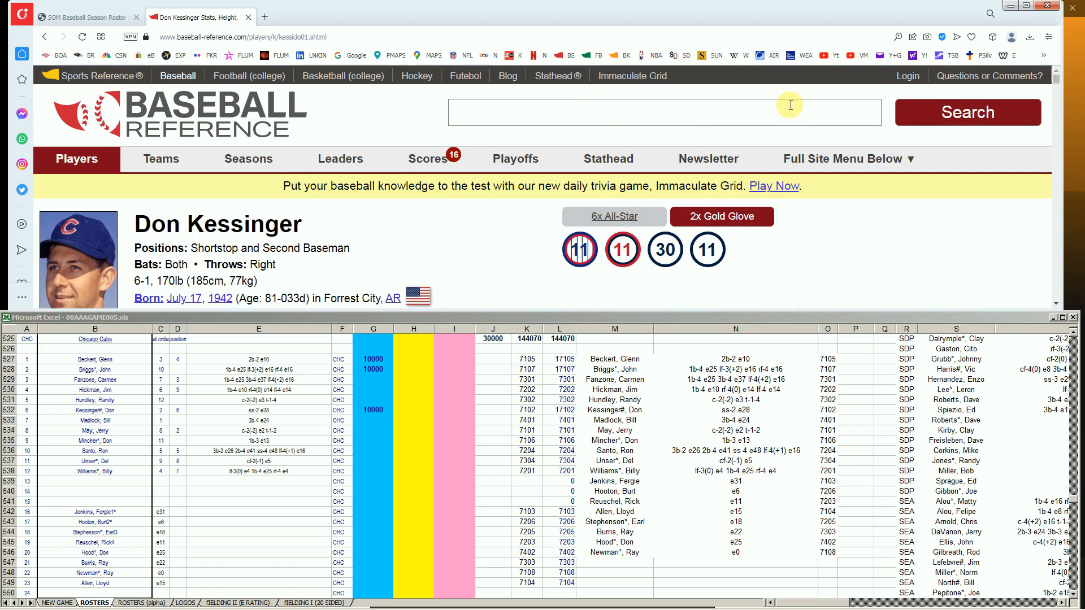
{"action": "type", "text": "jerry ma"}
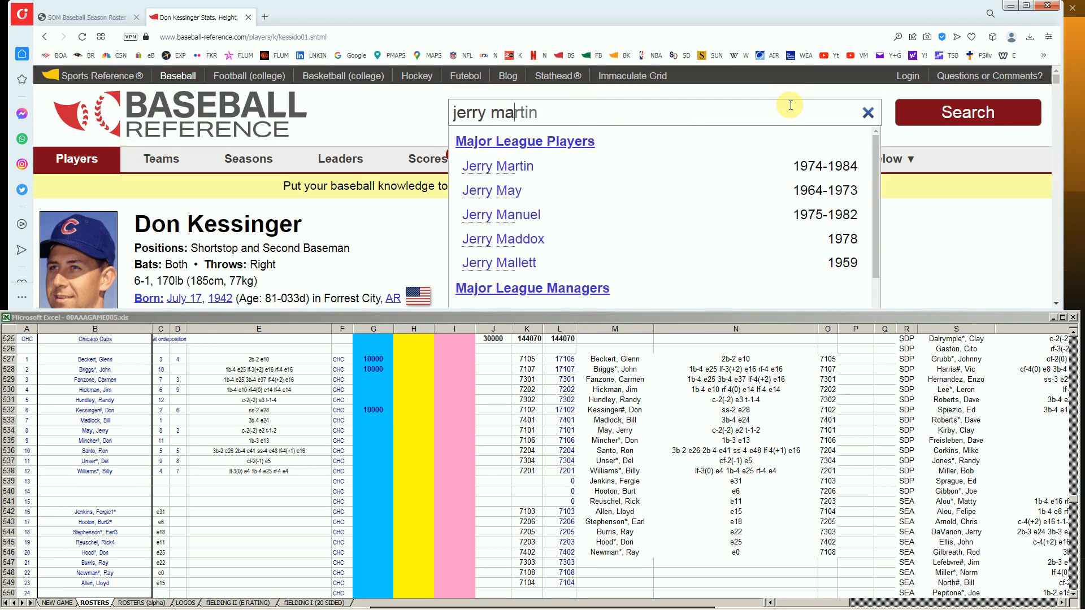
{"action": "left_click", "coordinate": [589, 194]}
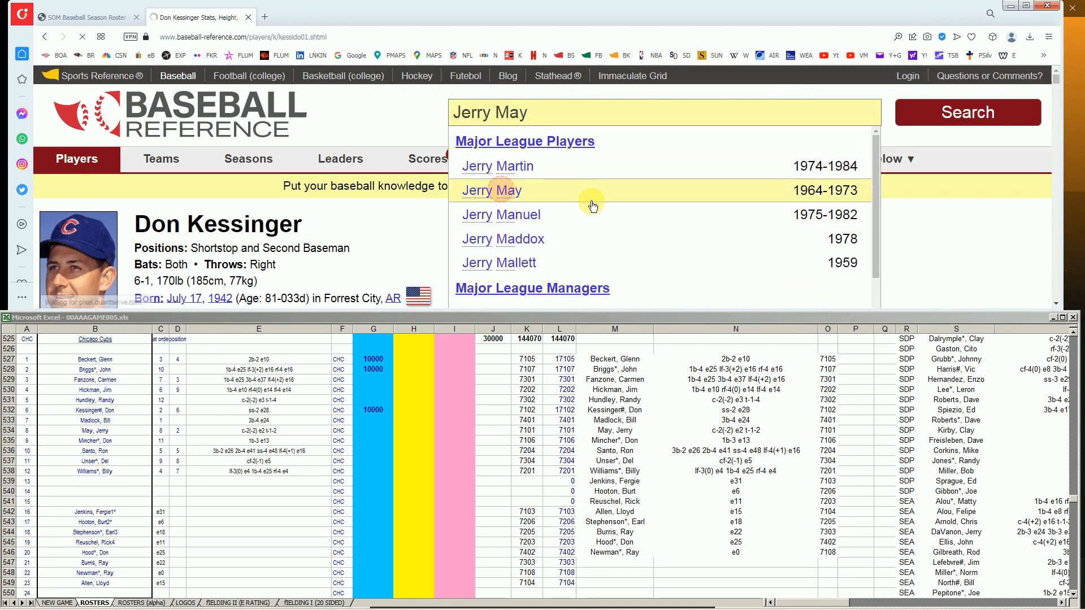
{"action": "scroll", "coordinate": [819, 233], "scroll_direction": "down", "scroll_amount": 10}
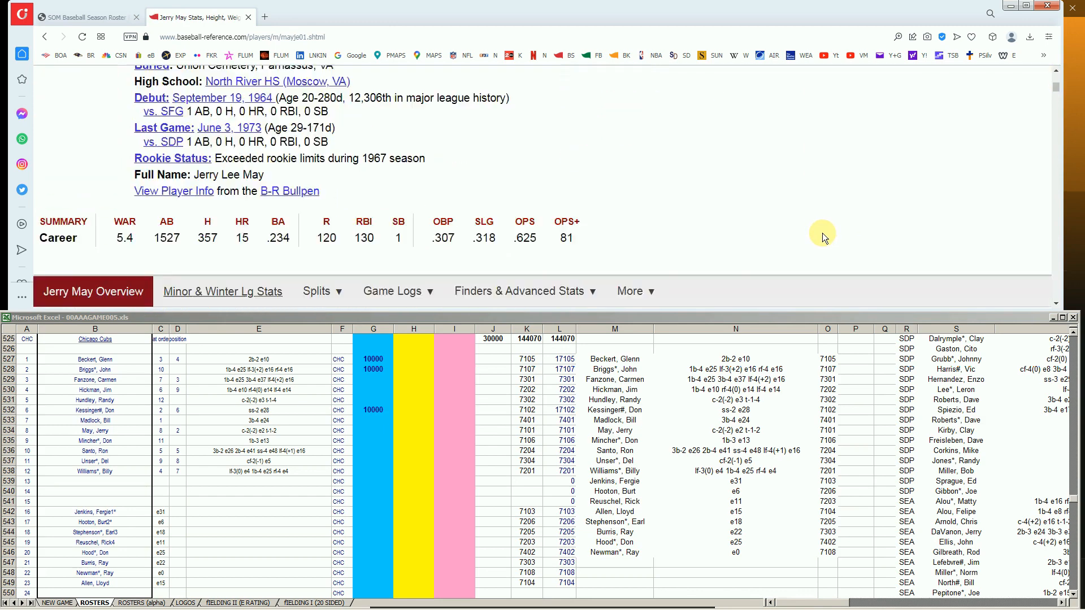
Review Jerry May's season-by-season Standard Batting table, including his teams for 1972 and 1973.
{"action": "scroll", "coordinate": [836, 212], "scroll_direction": "down", "scroll_amount": 5}
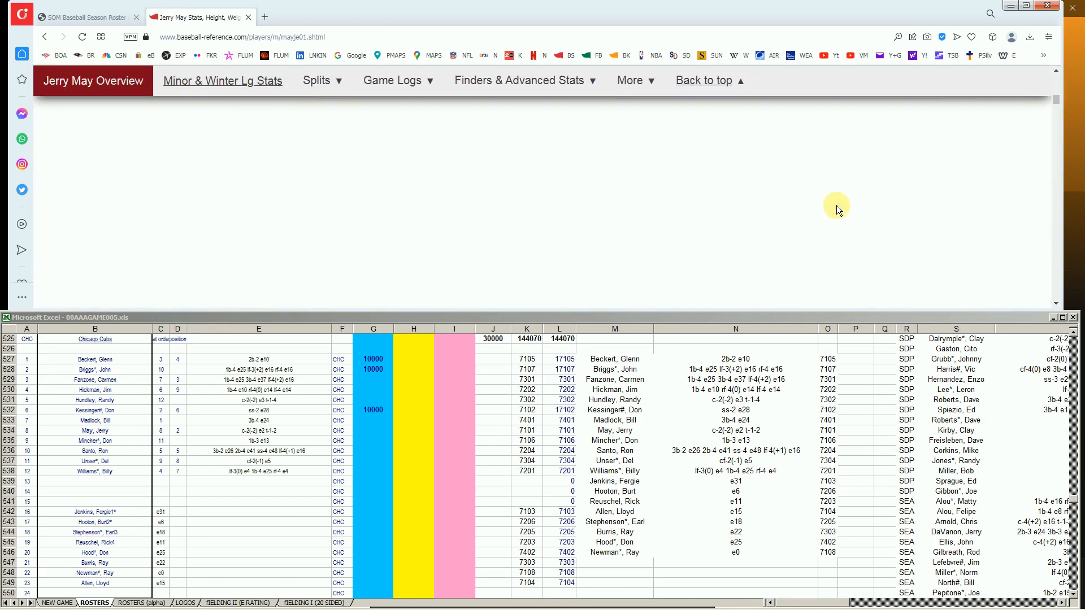
{"action": "scroll", "coordinate": [866, 198], "scroll_direction": "down", "scroll_amount": 3}
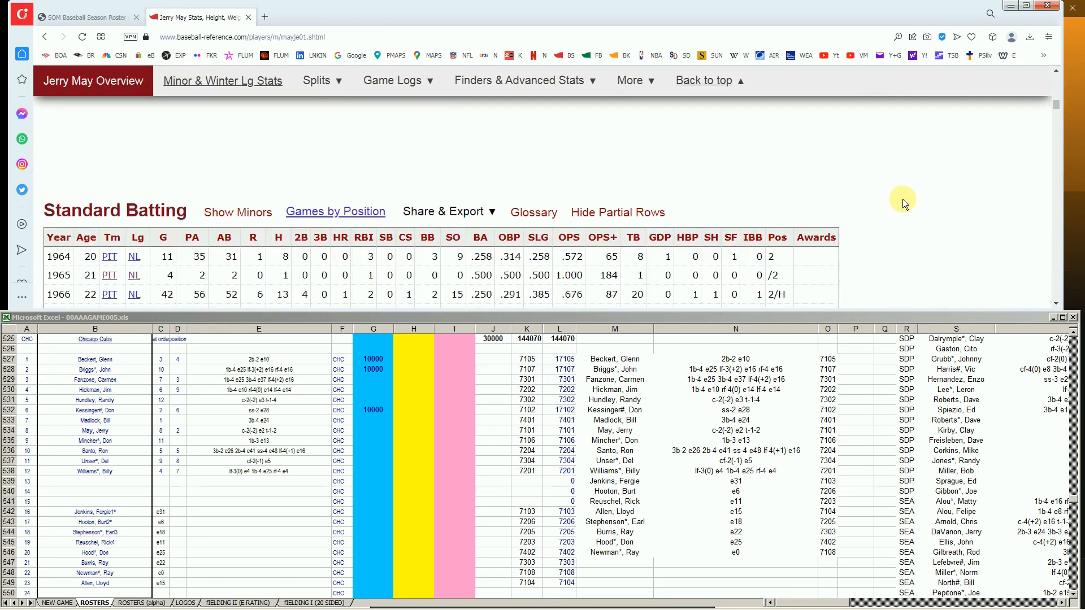
{"action": "scroll", "coordinate": [903, 199], "scroll_direction": "down", "scroll_amount": 4}
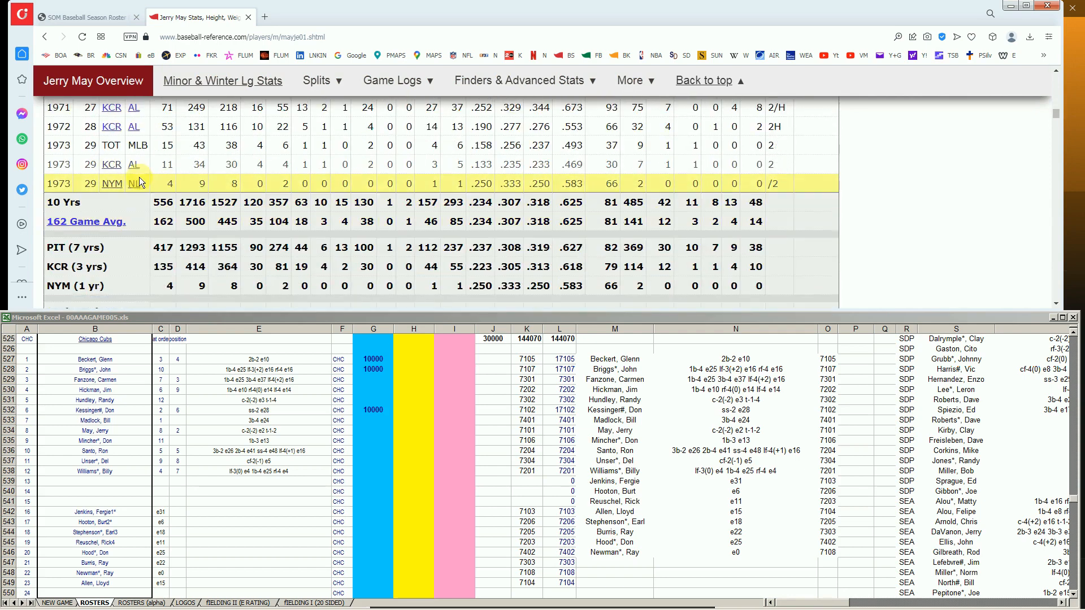
{"action": "scroll", "coordinate": [116, 172], "scroll_direction": "up", "scroll_amount": 1}
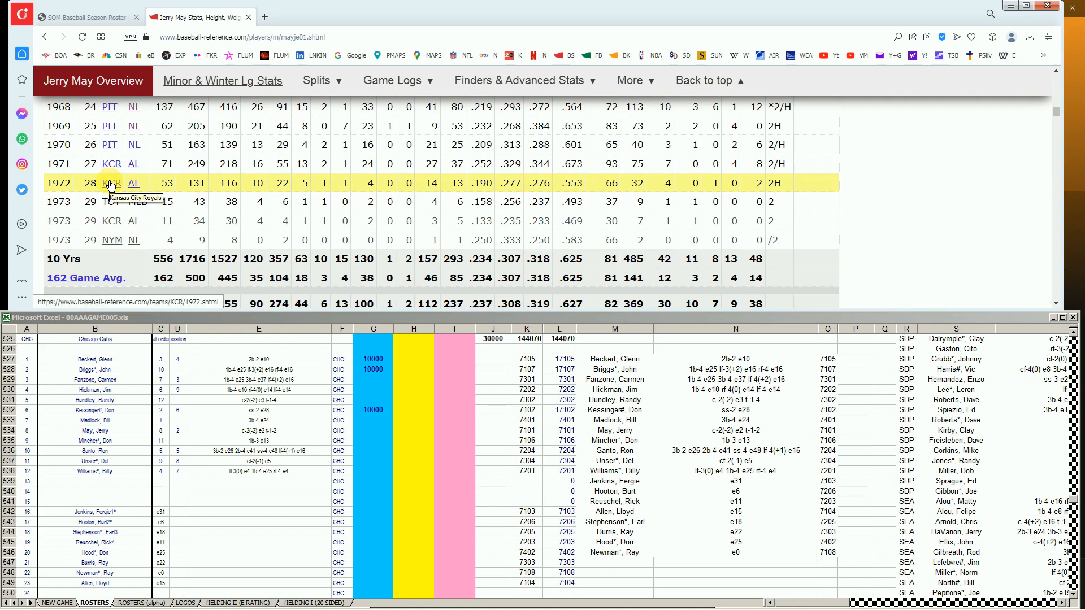
Open the 1972 SOM Baseball Roster PDF from Gary's roster page and check the Kansas City Royals list for Jerry May.
{"action": "left_click", "coordinate": [91, 17]}
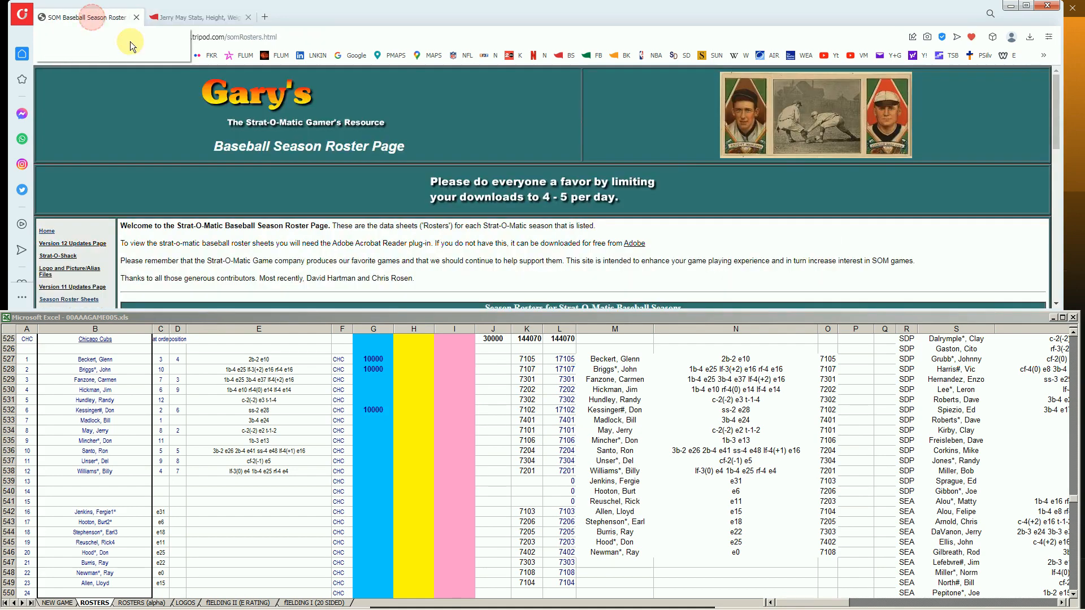
{"action": "left_click_drag", "start_coordinate": [1054, 142], "coordinate": [1055, 201]}
{"action": "left_click", "coordinate": [891, 214]}
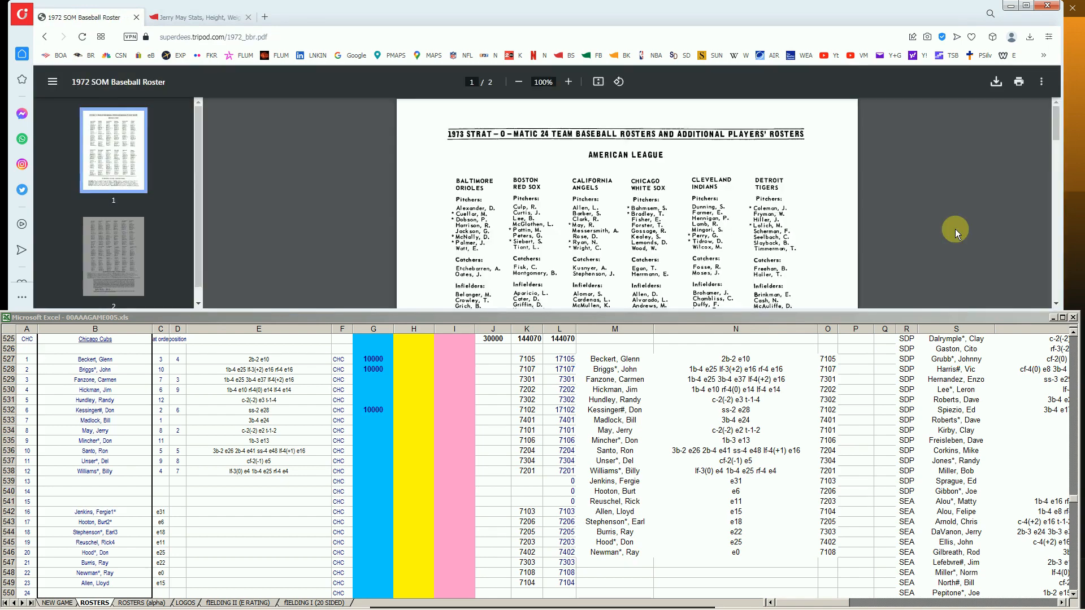
{"action": "scroll", "coordinate": [954, 229], "scroll_direction": "down", "scroll_amount": 4}
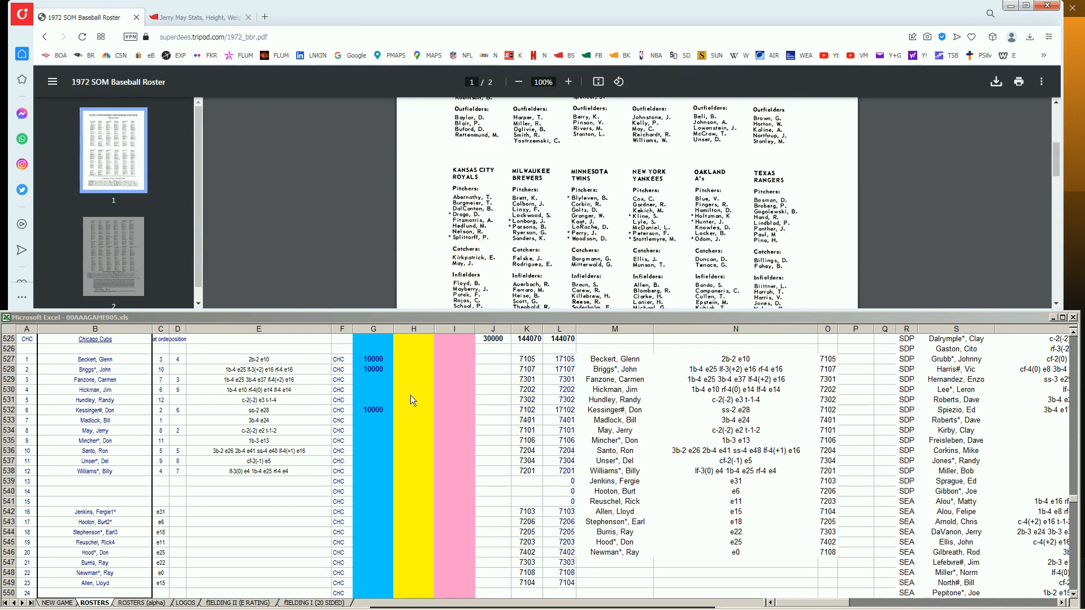
Enter 100 in yellow column H of Jerry May's row in the Chicago Cubs roster.
{"action": "left_click", "coordinate": [401, 421]}
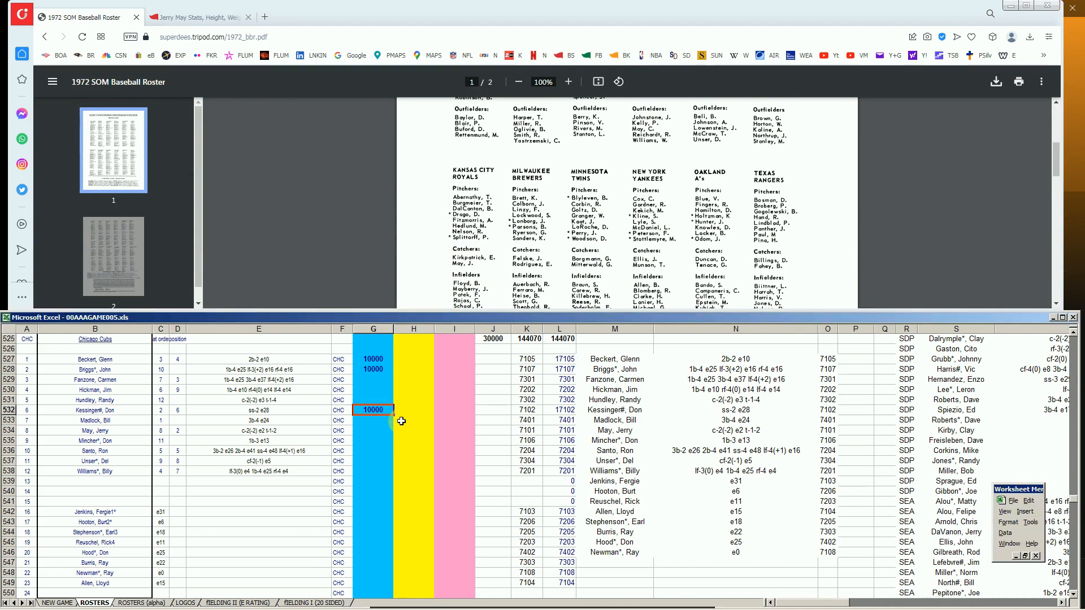
{"action": "key", "text": "Down"}
{"action": "key", "text": "Right"}
{"action": "key", "text": "Down"}
{"action": "type", "text": "100"}
{"action": "key", "text": "Up"}
{"action": "key", "text": "Down"}
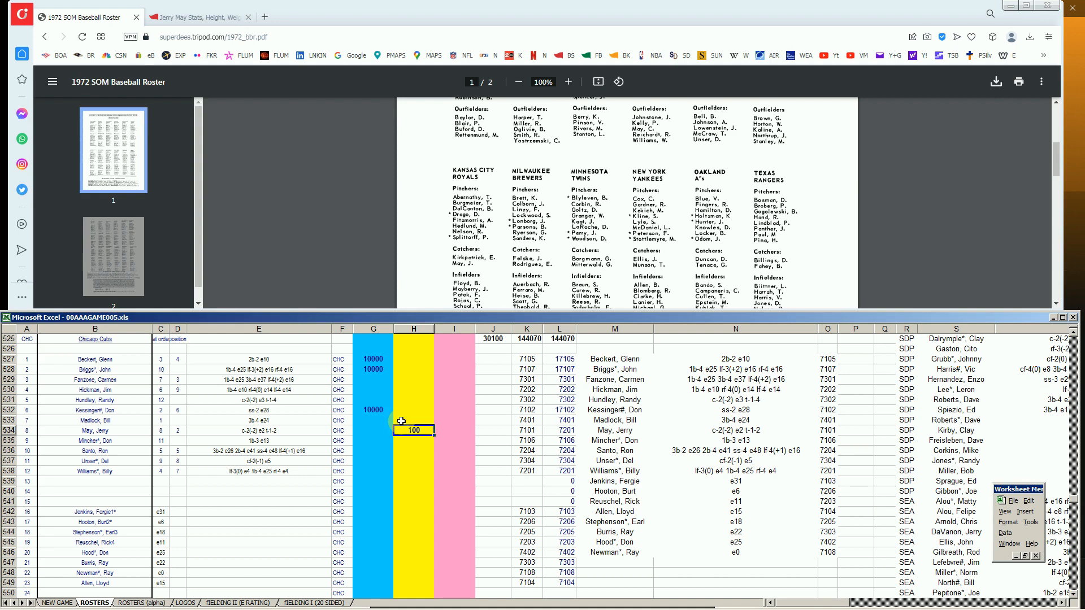
Search Baseball Reference for "minch" and open Don Mincher's player page.
{"action": "left_click", "coordinate": [212, 23]}
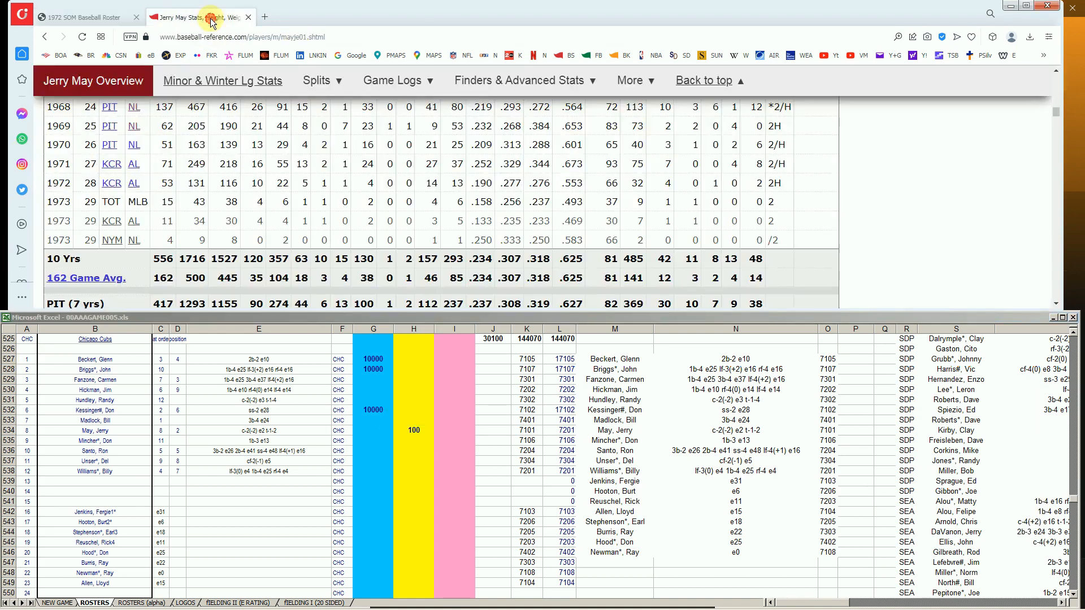
{"action": "left_click_drag", "start_coordinate": [1056, 112], "coordinate": [1061, 73]}
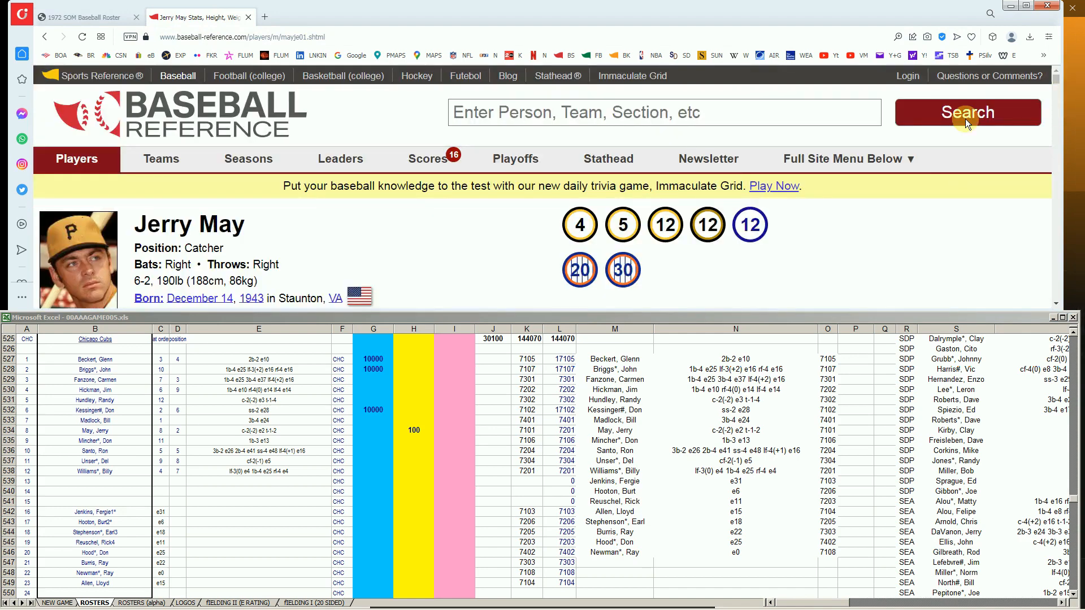
{"action": "left_click", "coordinate": [780, 111]}
{"action": "type", "text": "minchr"}
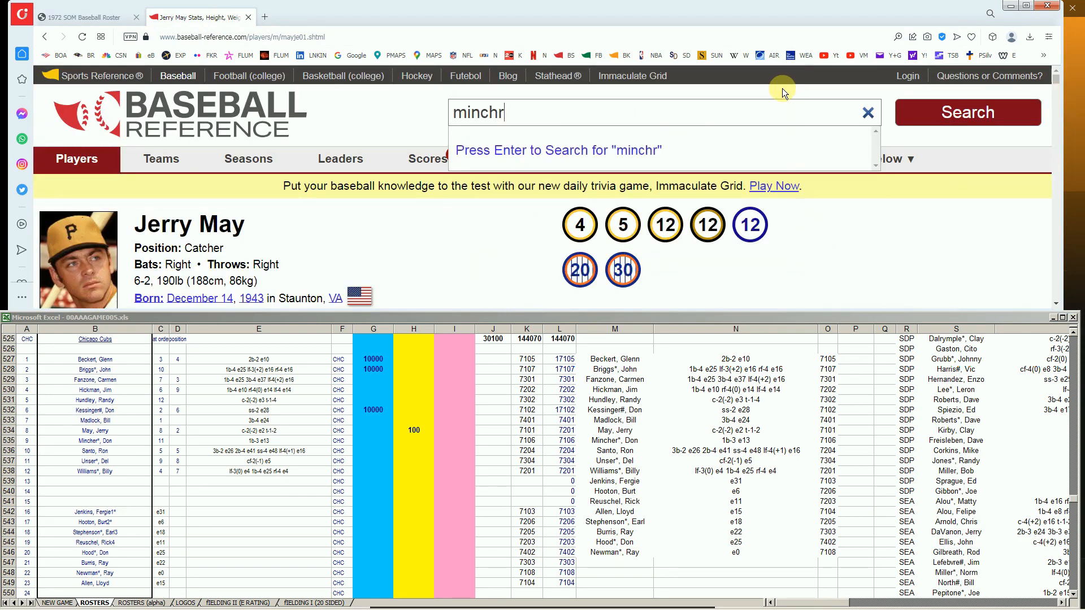
{"action": "key", "text": "BackSpace"}
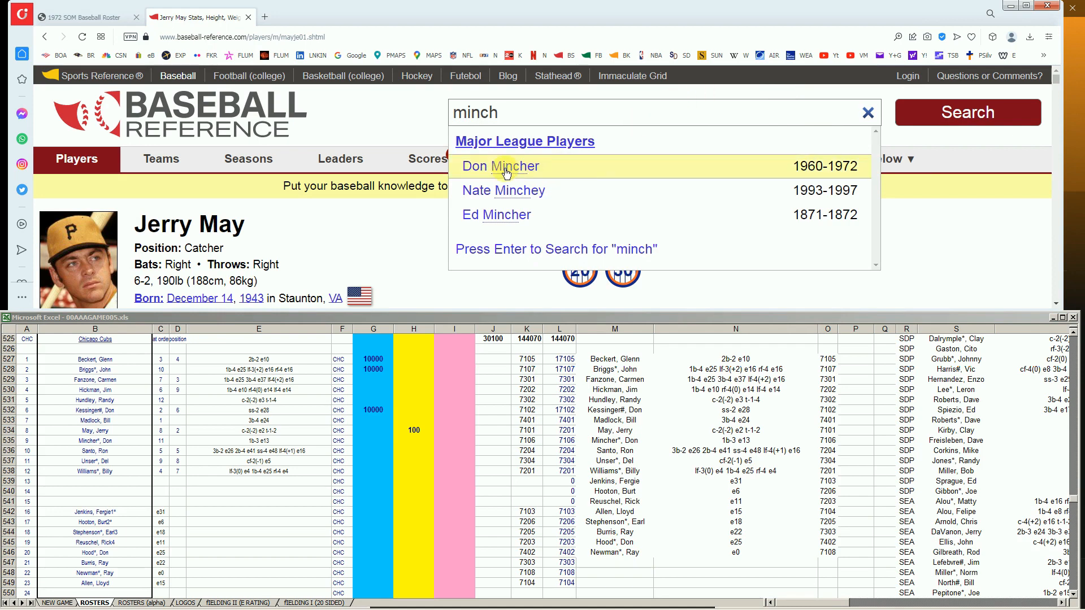
{"action": "left_click", "coordinate": [552, 172]}
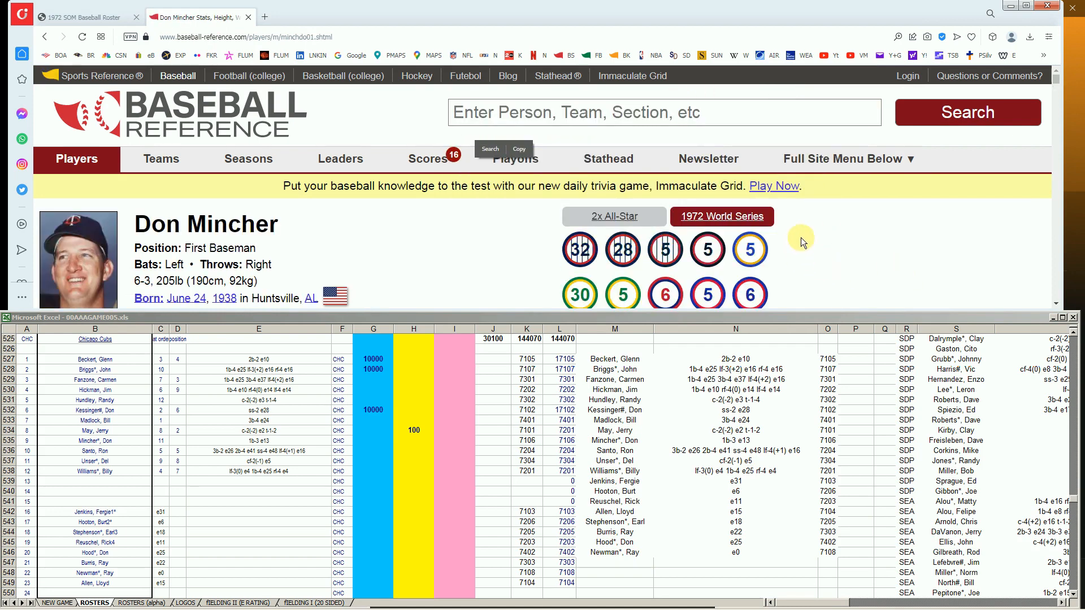
Examine Don Mincher's season-by-season and postseason batting stats, including his team splits for 1971 and 1972.
{"action": "scroll", "coordinate": [803, 237], "scroll_direction": "down", "scroll_amount": 2}
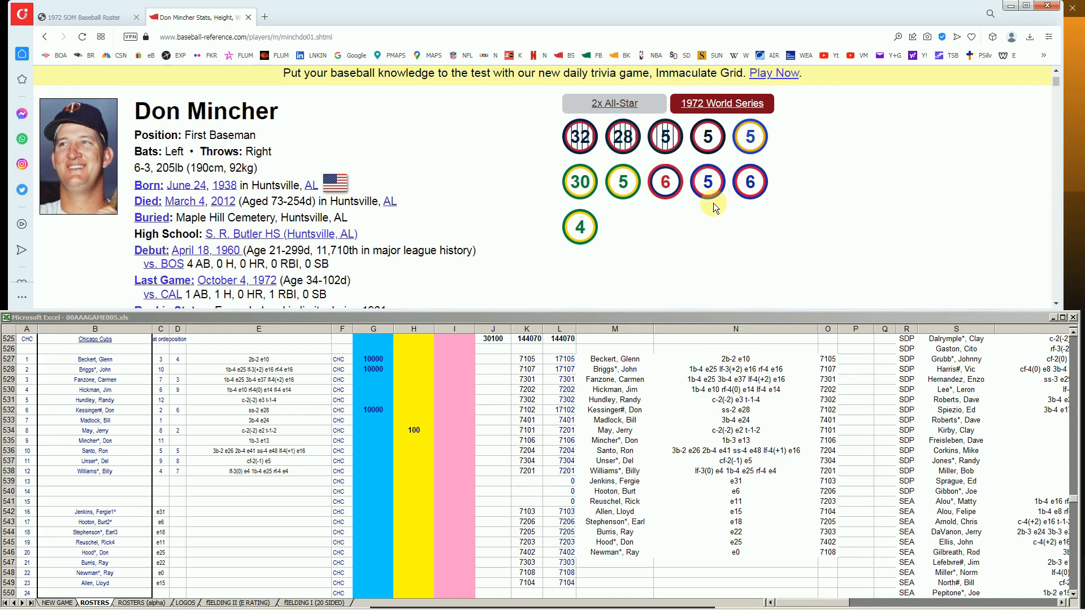
{"action": "scroll", "coordinate": [745, 193], "scroll_direction": "up", "scroll_amount": 1}
{"action": "scroll", "coordinate": [745, 194], "scroll_direction": "down", "scroll_amount": 8}
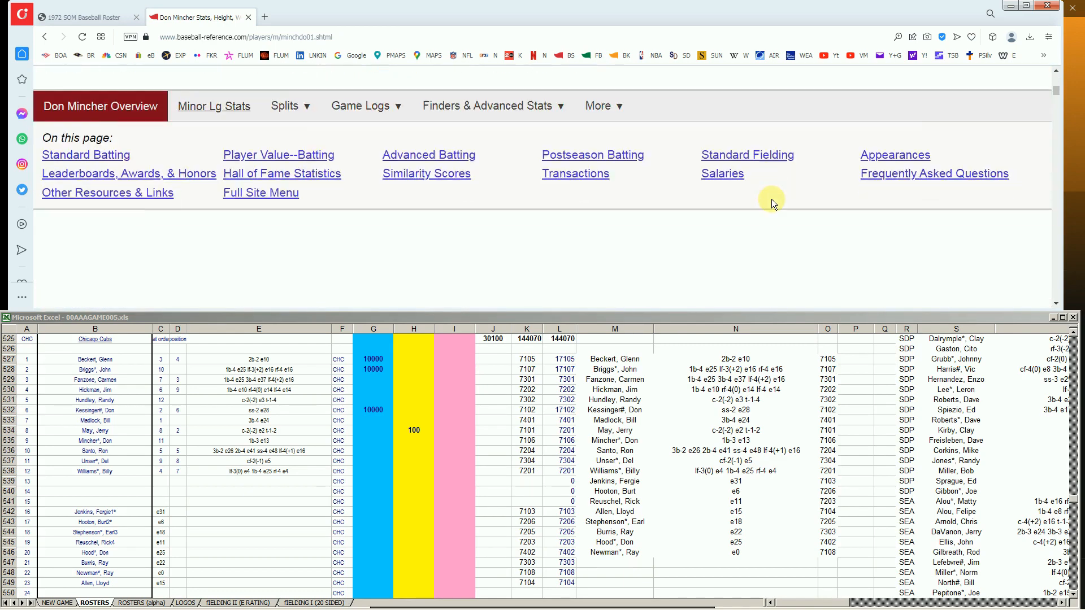
{"action": "scroll", "coordinate": [773, 198], "scroll_direction": "down", "scroll_amount": 8}
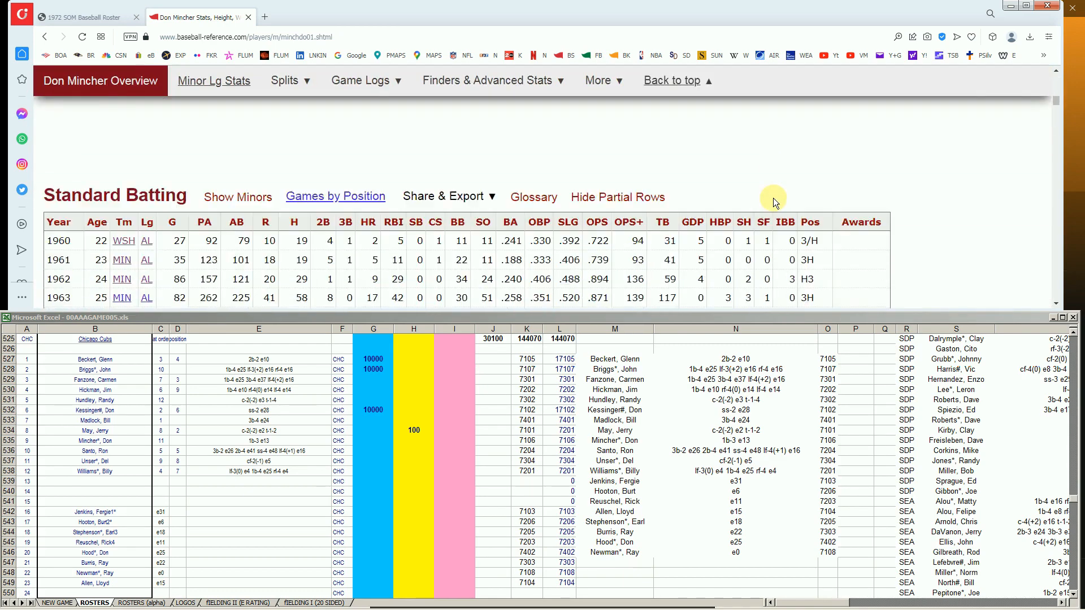
{"action": "scroll", "coordinate": [879, 201], "scroll_direction": "down", "scroll_amount": 1}
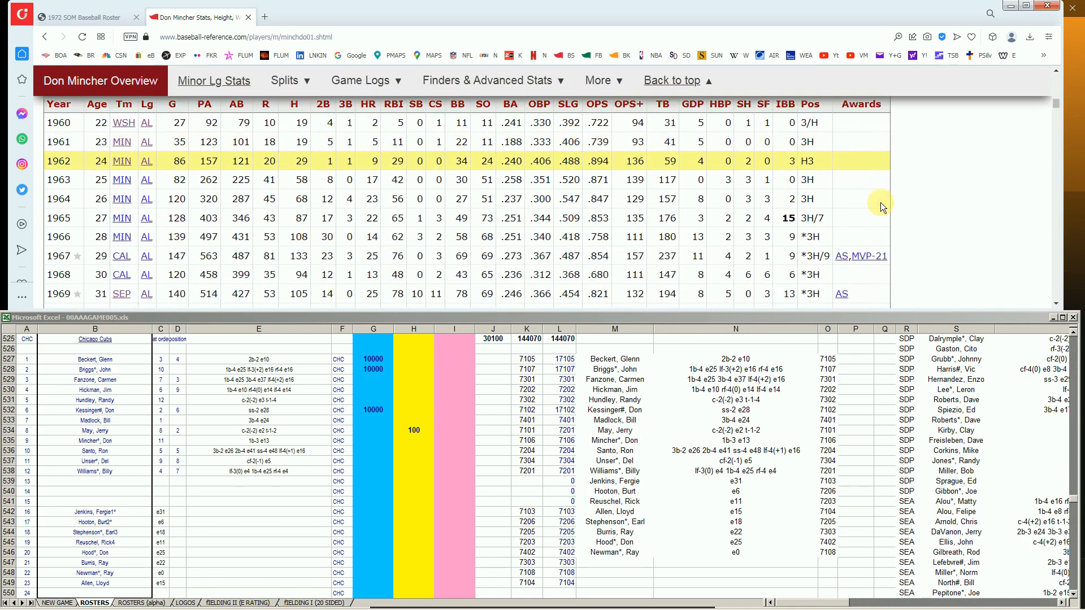
{"action": "scroll", "coordinate": [880, 202], "scroll_direction": "down", "scroll_amount": 2}
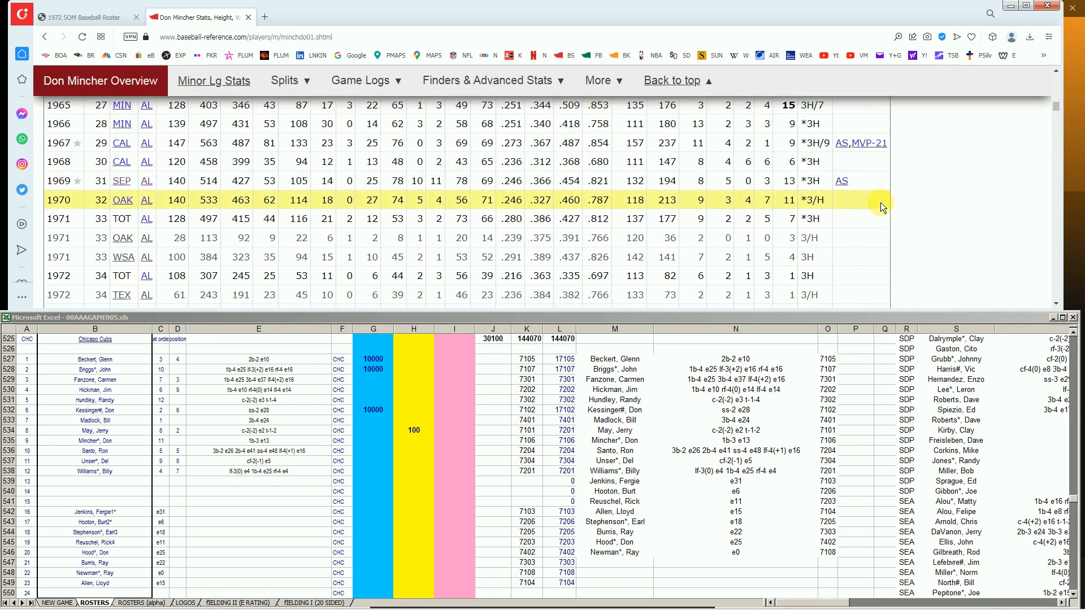
{"action": "scroll", "coordinate": [878, 205], "scroll_direction": "down", "scroll_amount": 1}
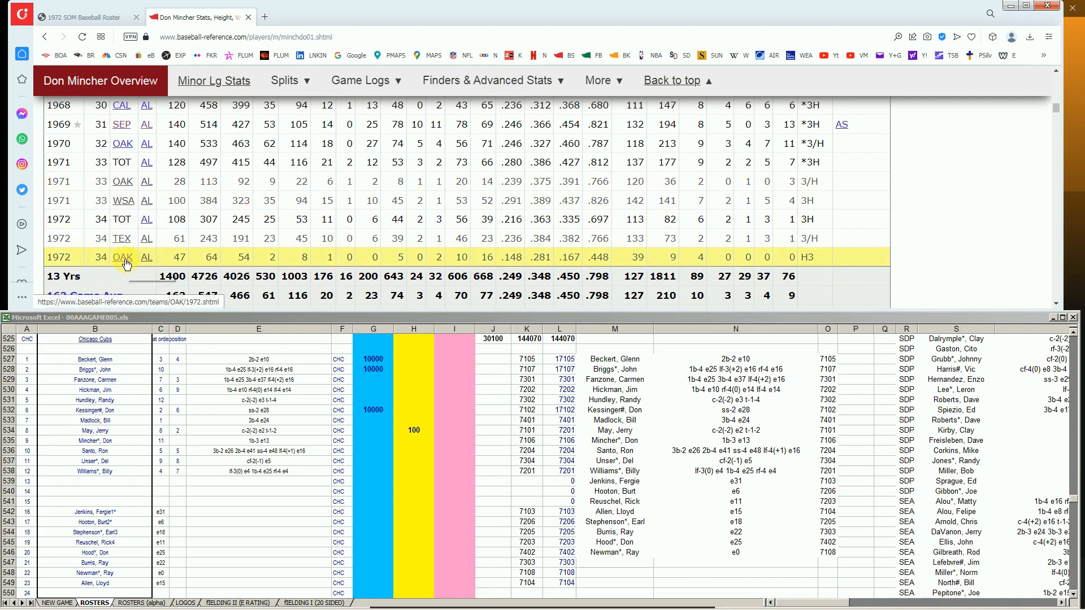
{"action": "left_click_drag", "start_coordinate": [1057, 108], "coordinate": [1052, 148]}
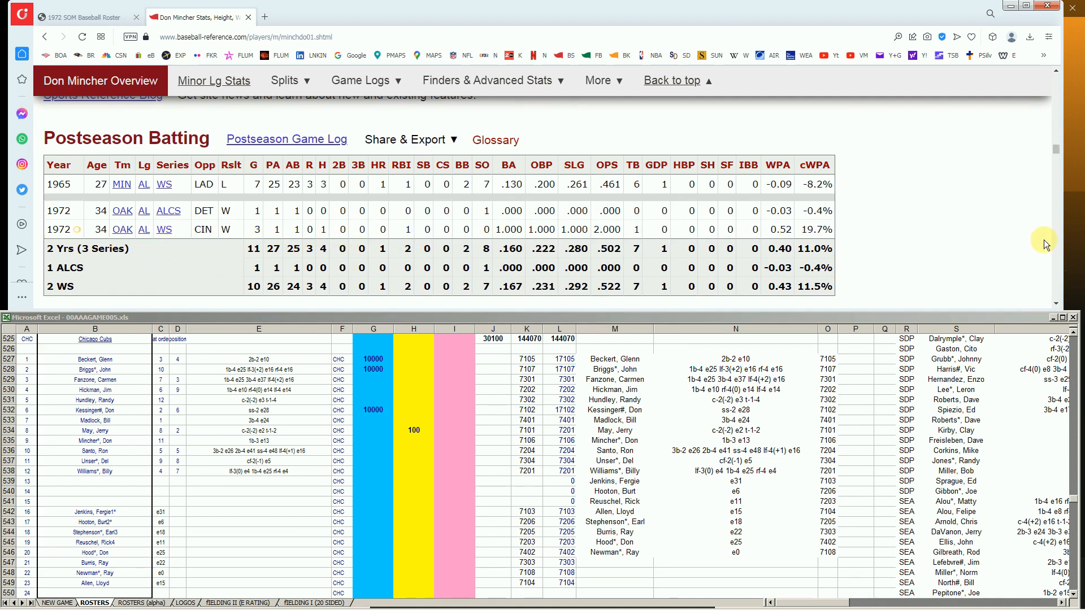
{"action": "left_click_drag", "start_coordinate": [1056, 150], "coordinate": [1046, 109]}
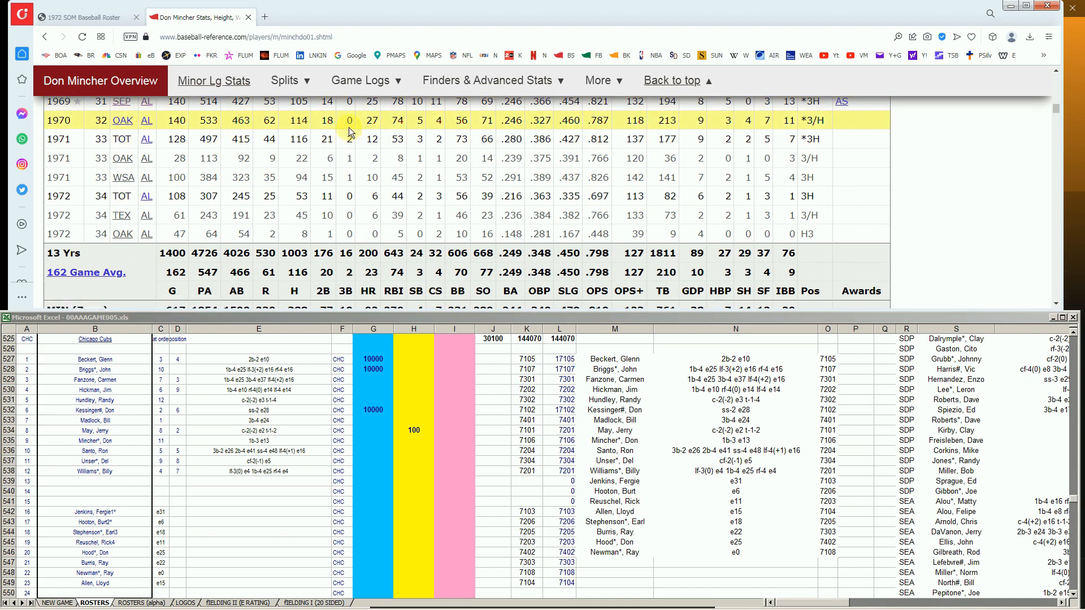
{"action": "scroll", "coordinate": [489, 145], "scroll_direction": "up", "scroll_amount": 1}
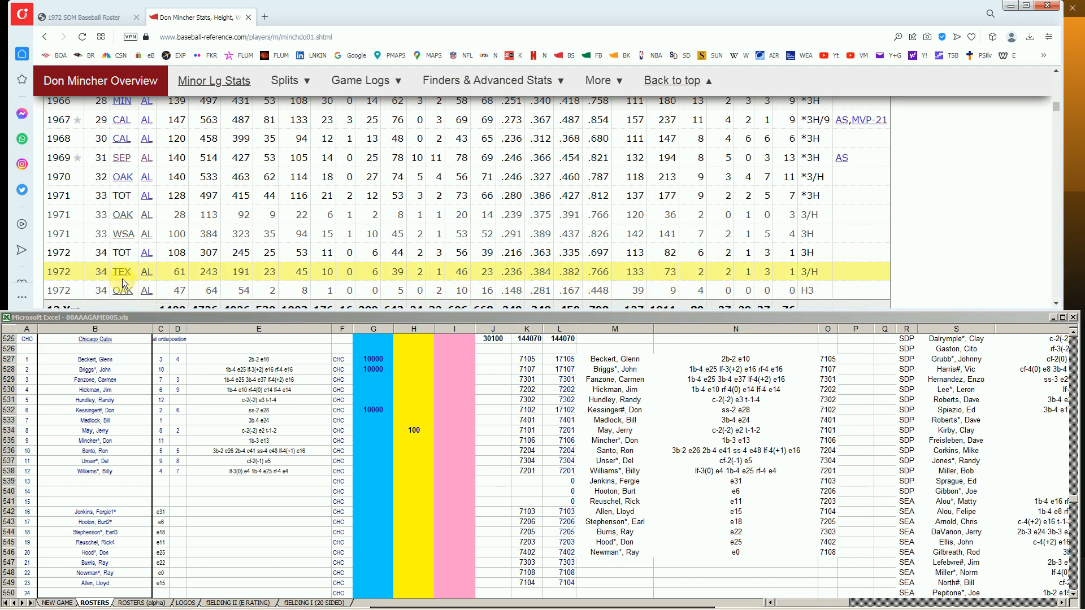
Check Don Mincher's team in the 1972 SOM roster PDF and enter 100 in yellow column H of his Cubs roster row.
{"action": "left_click", "coordinate": [99, 17]}
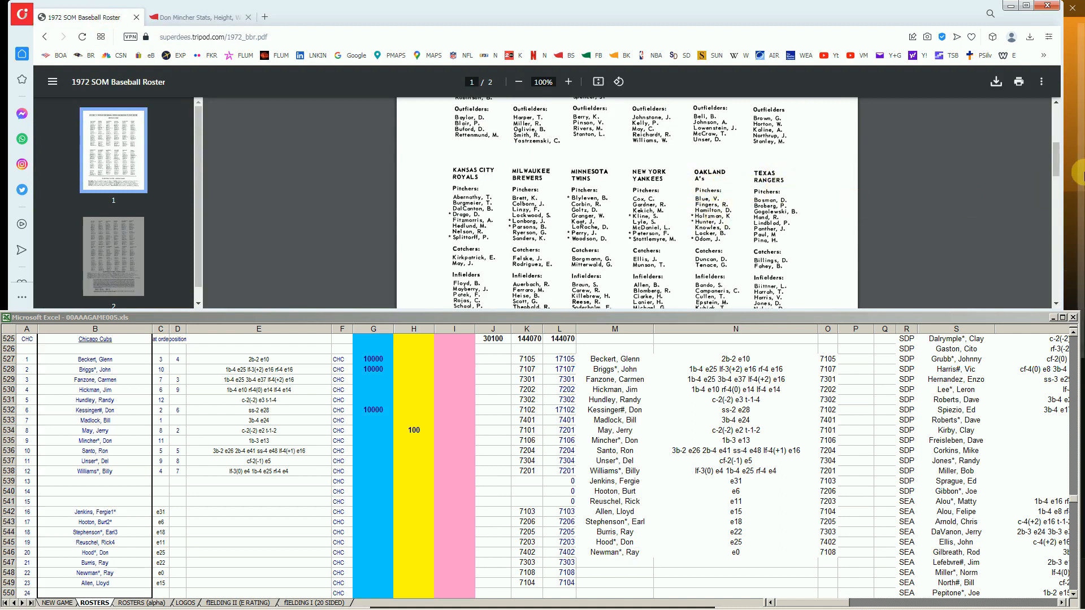
{"action": "left_click_drag", "start_coordinate": [1058, 164], "coordinate": [1058, 174]}
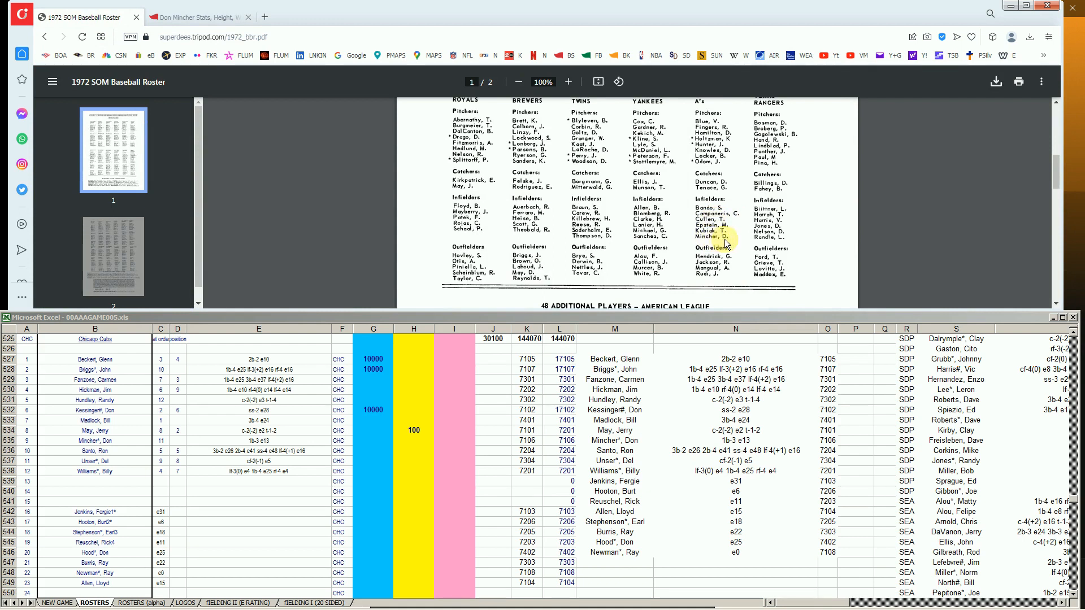
{"action": "left_click", "coordinate": [198, 17]}
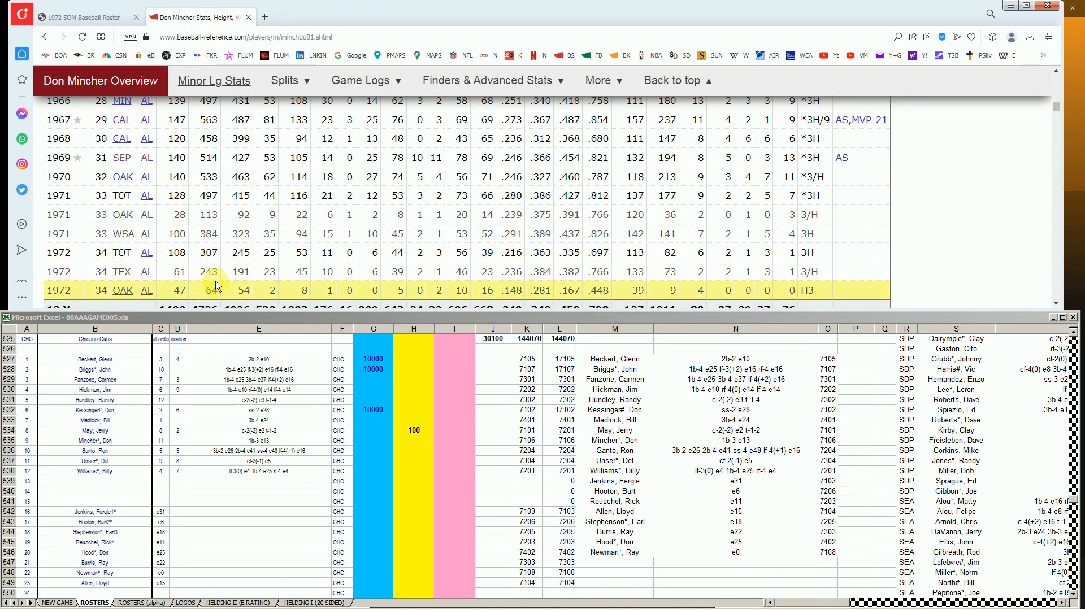
{"action": "left_click", "coordinate": [418, 440]}
{"action": "left_click", "coordinate": [418, 440]}
{"action": "type", "text": "100"}
{"action": "key", "text": "Return"}
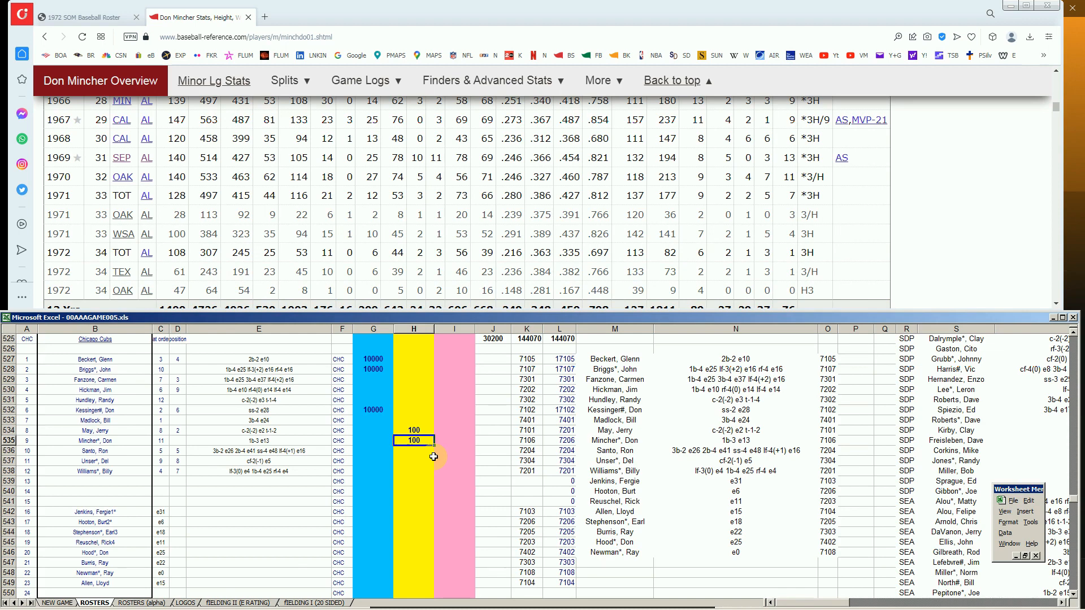
Search Baseball Reference for "ferg" and open Fergie Jenkins's player page.
{"action": "left_click_drag", "start_coordinate": [1055, 110], "coordinate": [1056, 78]}
{"action": "left_click", "coordinate": [839, 113]}
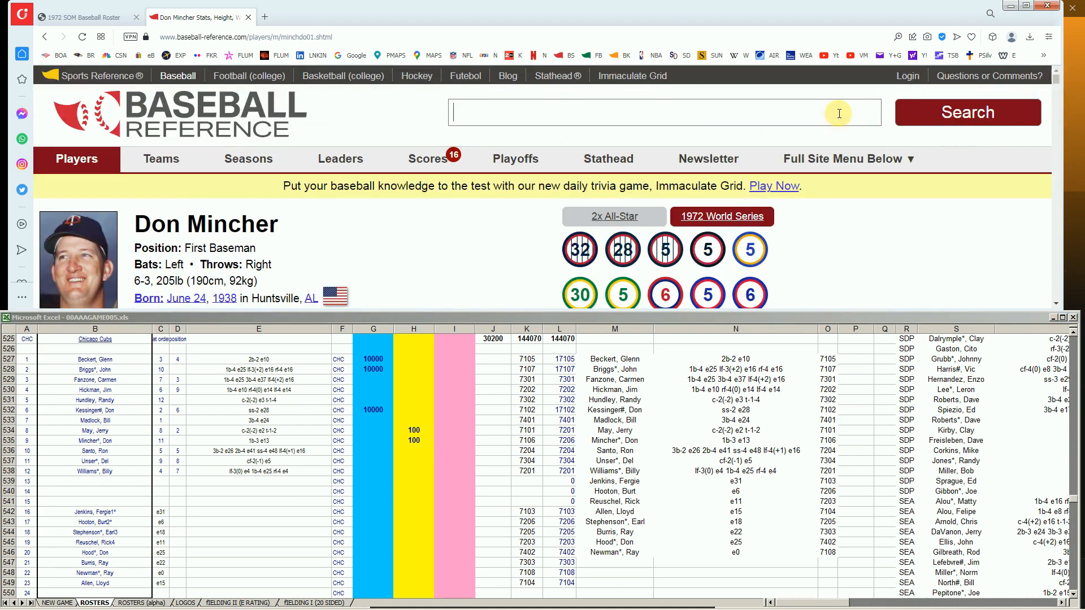
{"action": "type", "text": "ferg"}
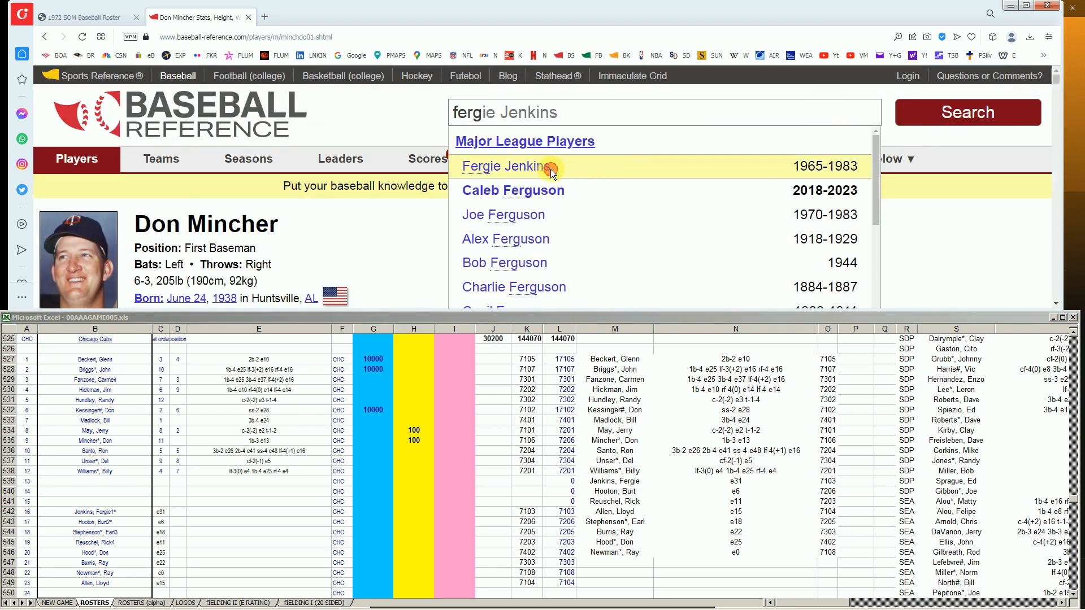
{"action": "left_click", "coordinate": [572, 171]}
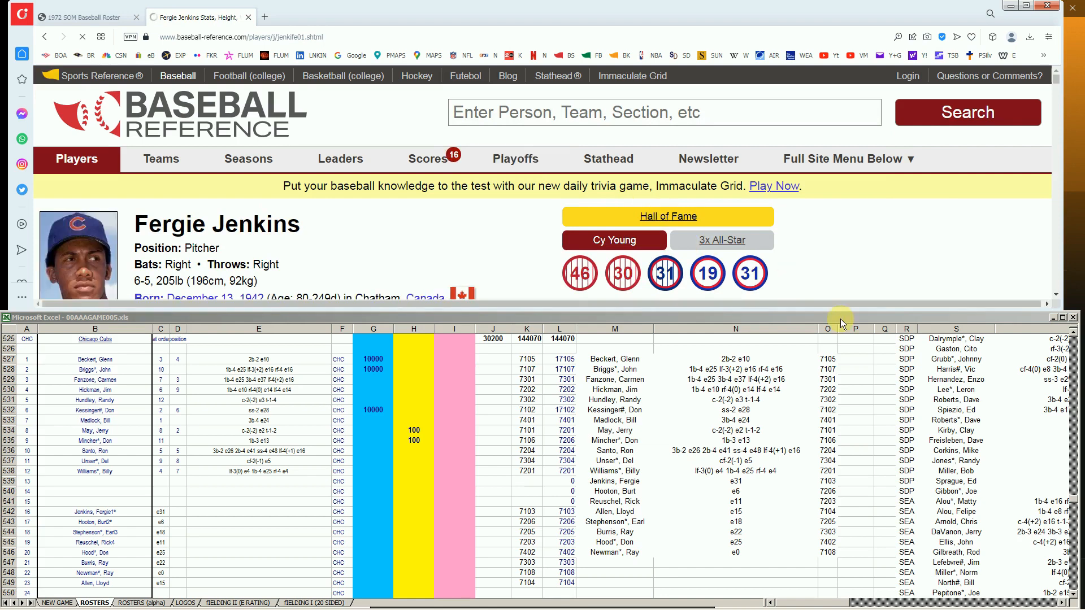
Review Fergie Jenkins's season-by-season pitching stats and enter 10000 in blue column G of his Cubs roster row.
{"action": "left_click_drag", "start_coordinate": [1058, 296], "coordinate": [1058, 296]}
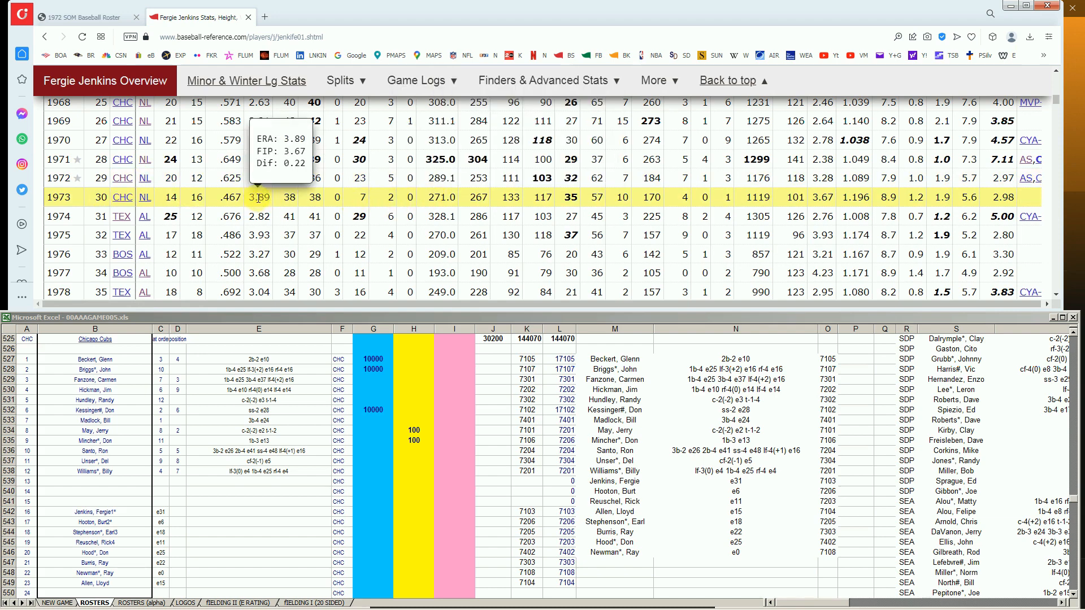
{"action": "mouse_move", "coordinate": [255, 184]}
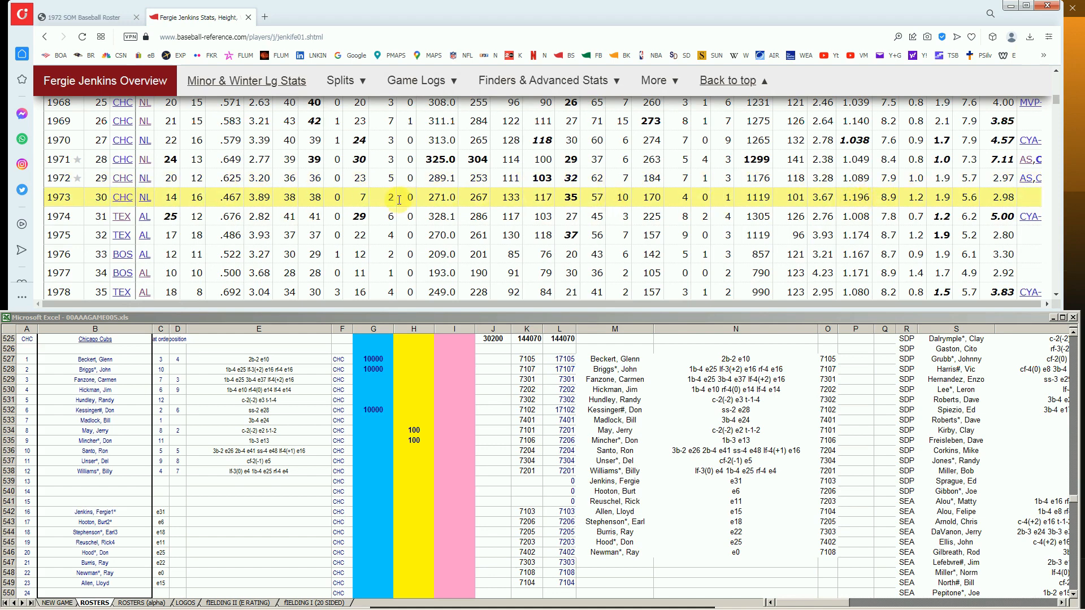
{"action": "left_click", "coordinate": [374, 511]}
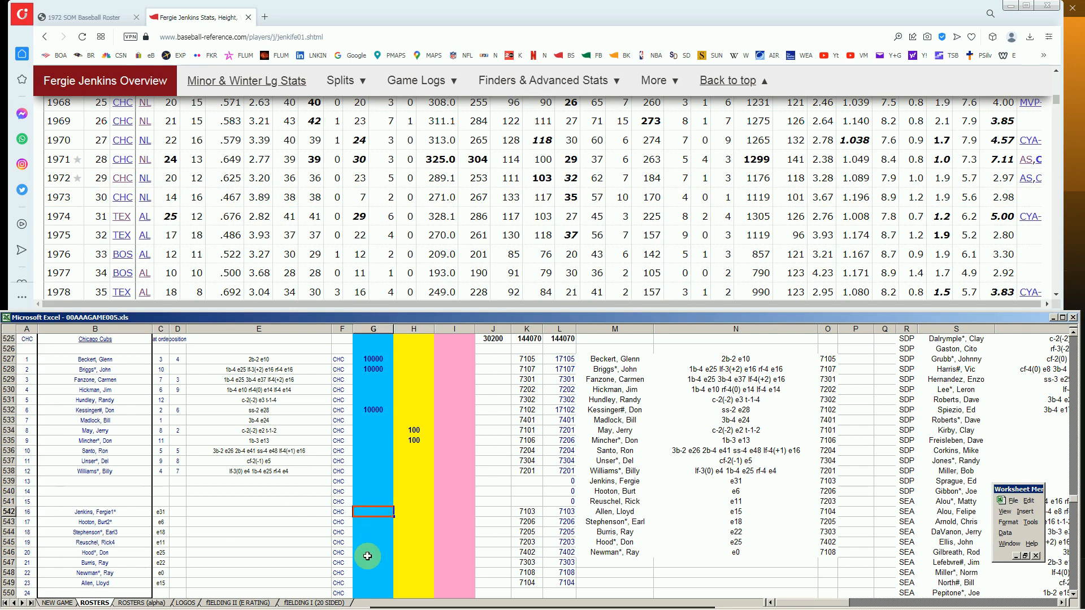
{"action": "type", "text": "10000"}
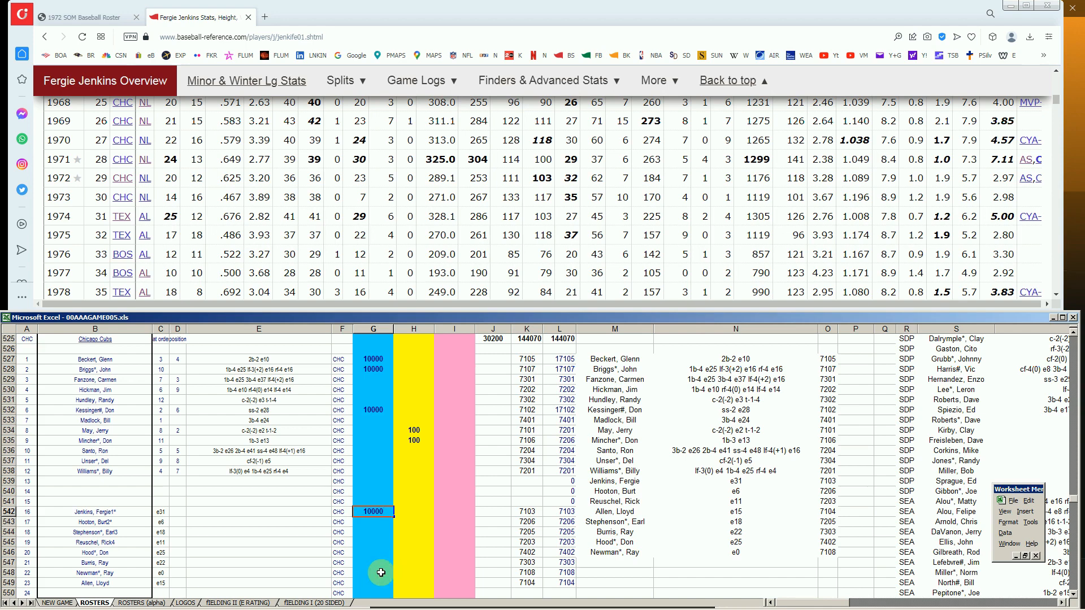
Search Baseball Reference for "ray new" and open Ray Newman's player page.
{"action": "left_click_drag", "start_coordinate": [1056, 102], "coordinate": [1051, 76]}
{"action": "left_click", "coordinate": [824, 113]}
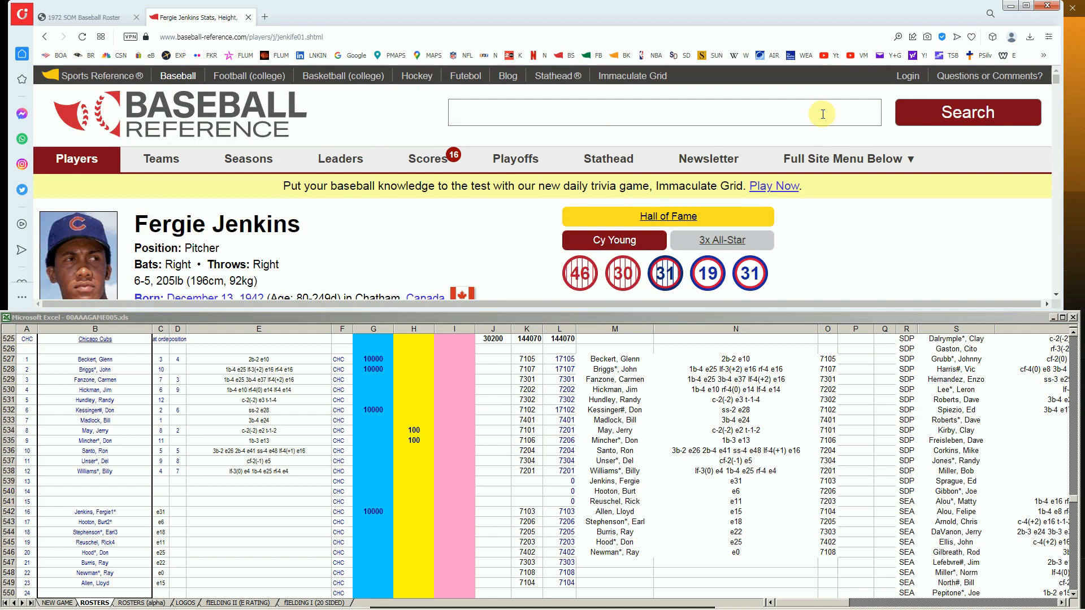
{"action": "type", "text": "ray new"}
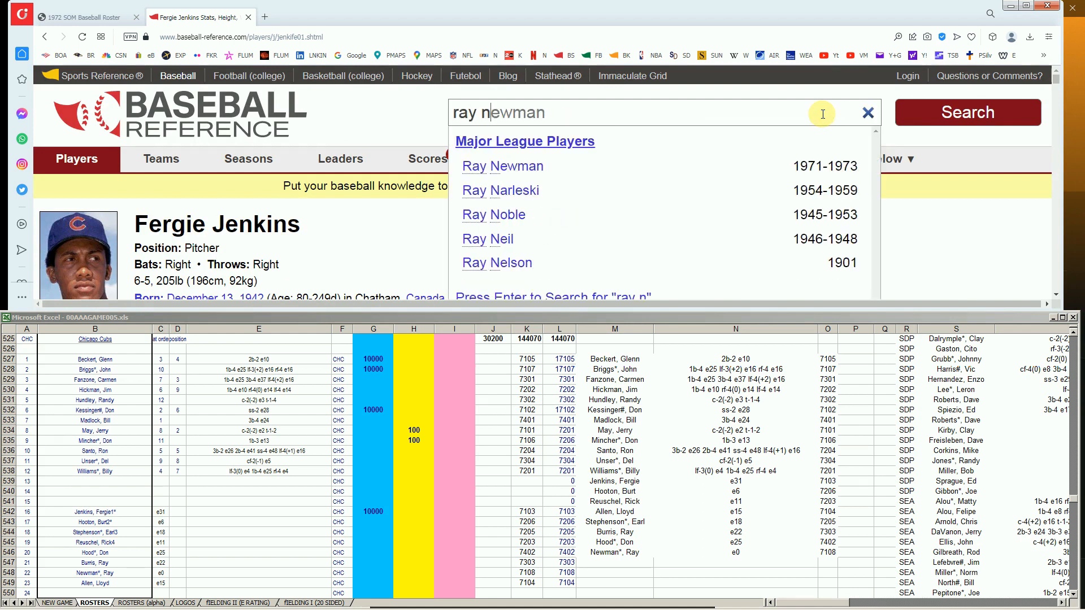
{"action": "left_click", "coordinate": [516, 168]}
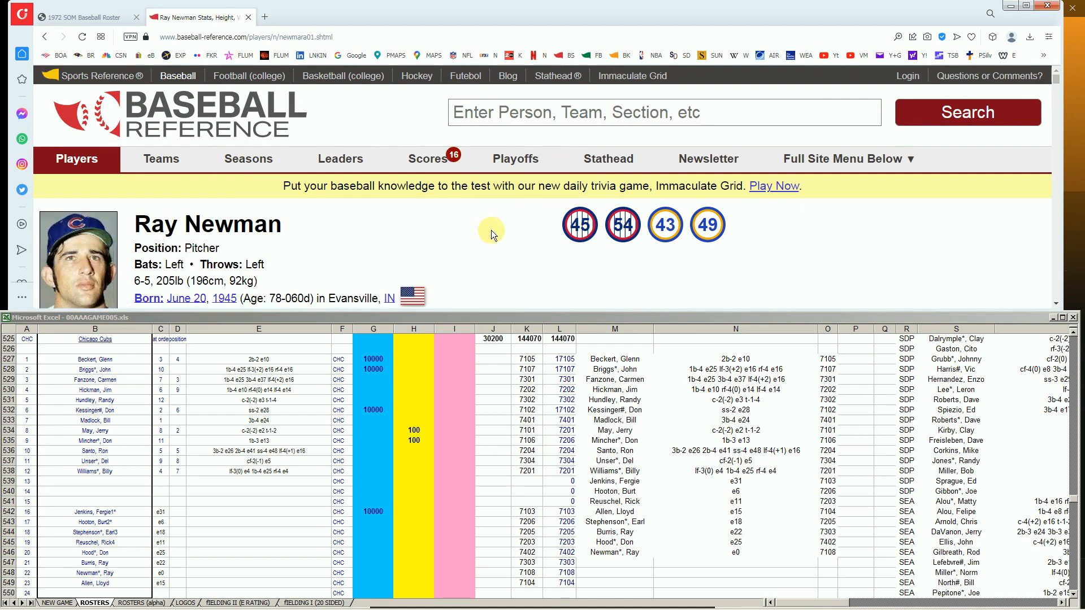
Review Ray Newman's Standard Pitching table and enter 10000 in blue column G of Fergie Jenkins's Cubs roster row.
{"action": "scroll", "coordinate": [747, 260], "scroll_direction": "down", "scroll_amount": 1}
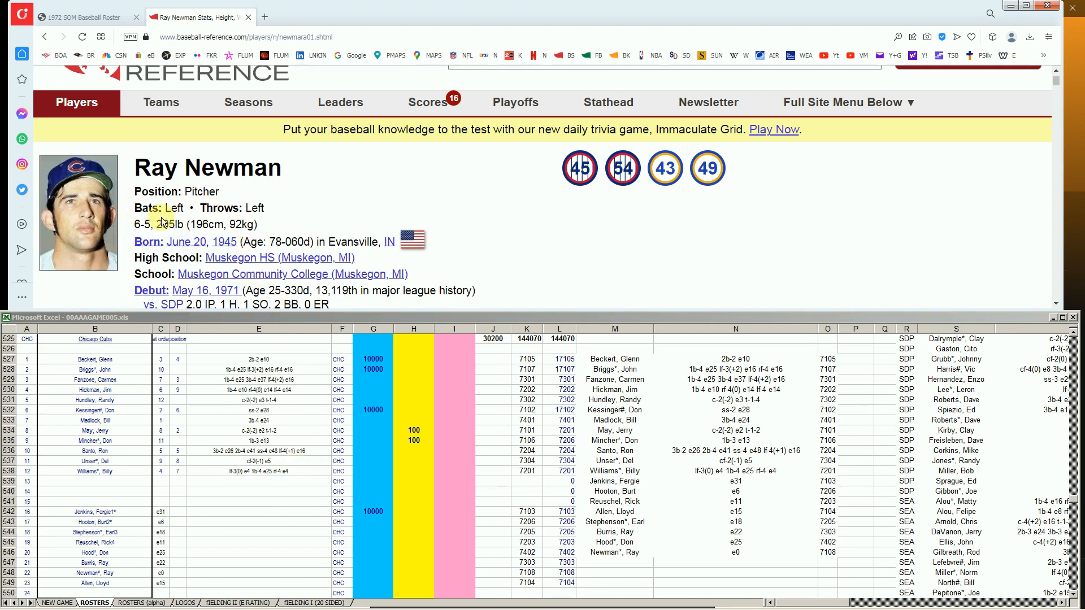
{"action": "left_click_drag", "start_coordinate": [1058, 82], "coordinate": [1056, 112]}
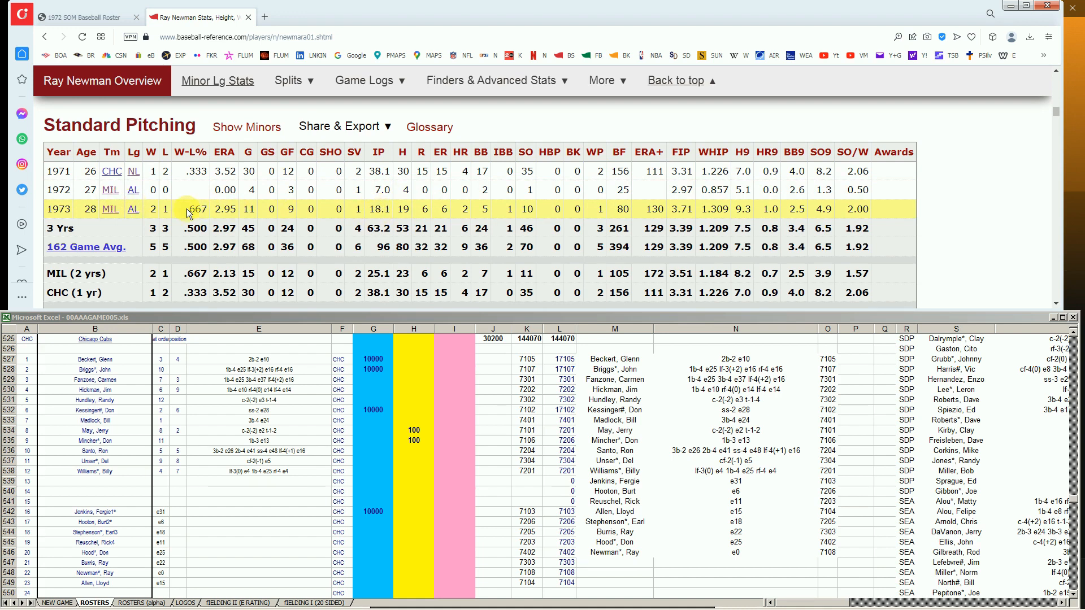
{"action": "mouse_move", "coordinate": [226, 210]}
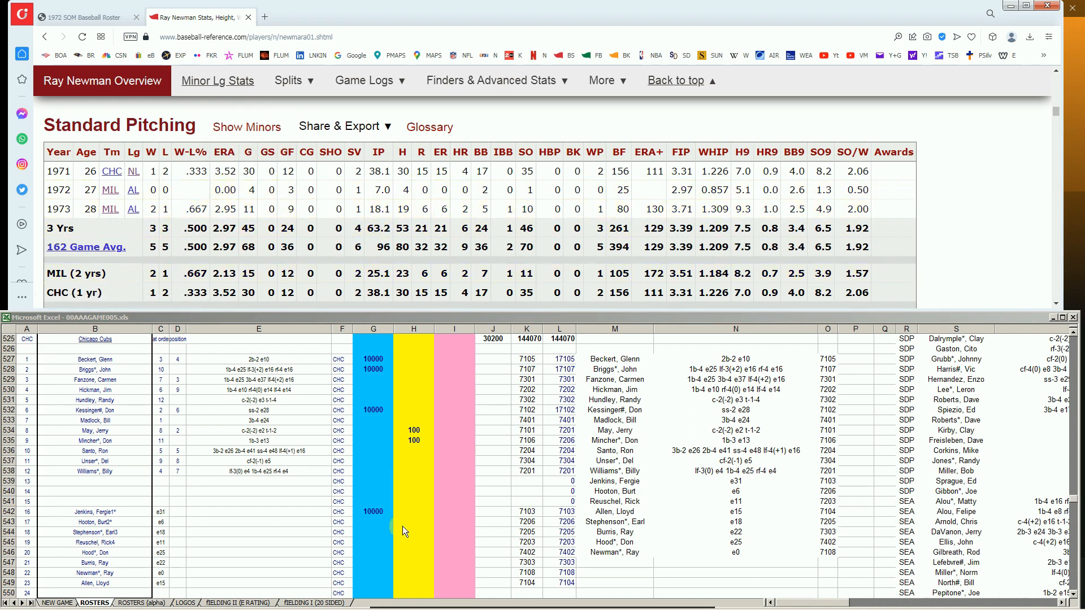
{"action": "left_click", "coordinate": [388, 512]}
{"action": "type", "text": "10000"}
{"action": "left_click", "coordinate": [408, 542]}
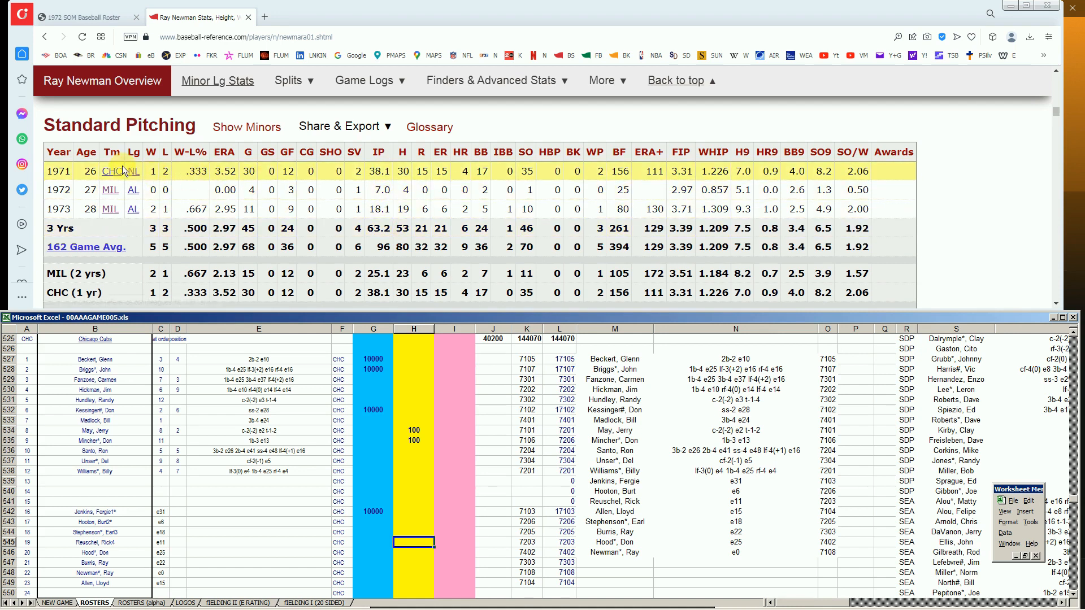
{"action": "left_click", "coordinate": [372, 548]}
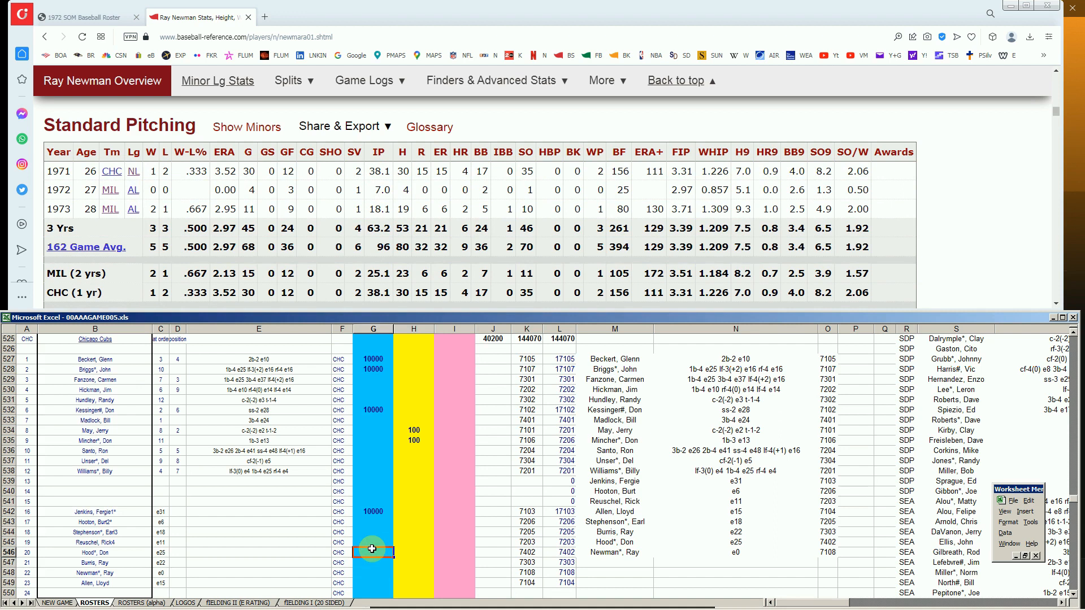
{"action": "key", "text": "Down"}
{"action": "key", "text": "Down"}
{"action": "key", "text": "Right"}
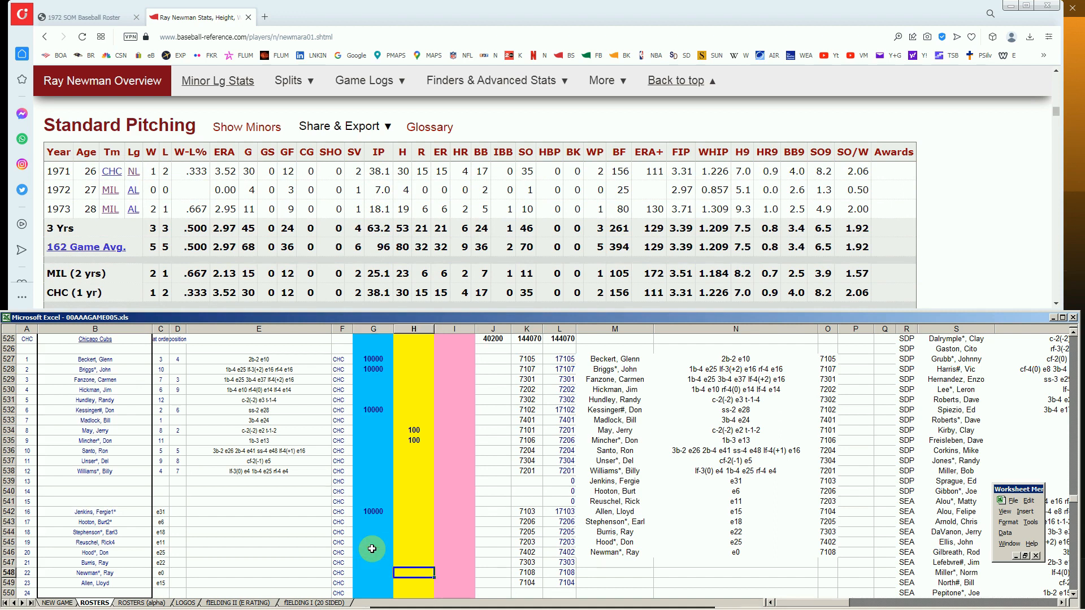
{"action": "type", "text": "1"}
{"action": "key", "text": "Return"}
{"action": "key", "text": "Right"}
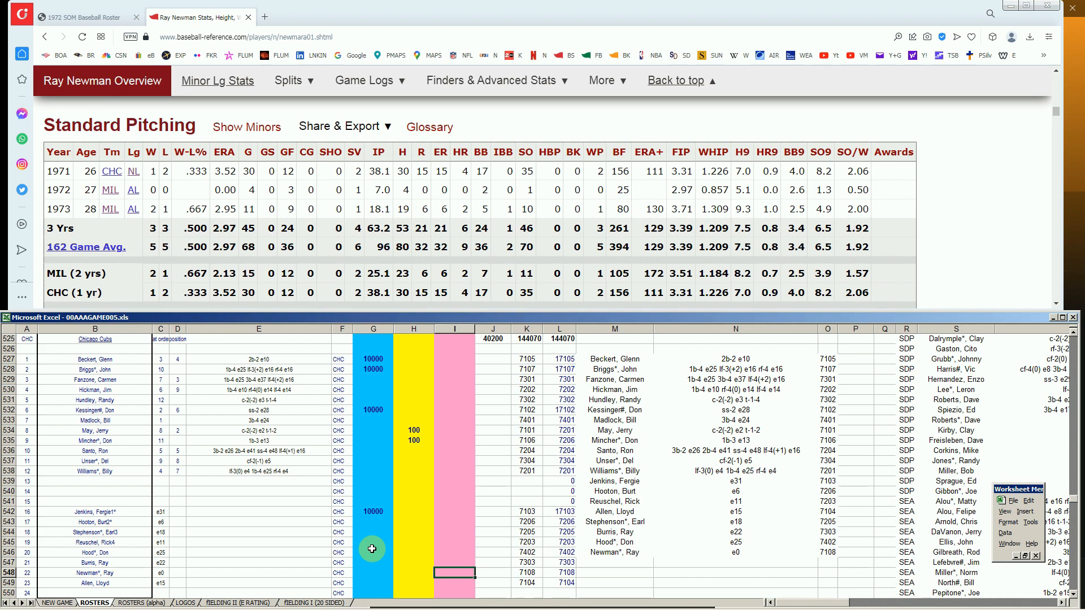
{"action": "type", "text": "1"}
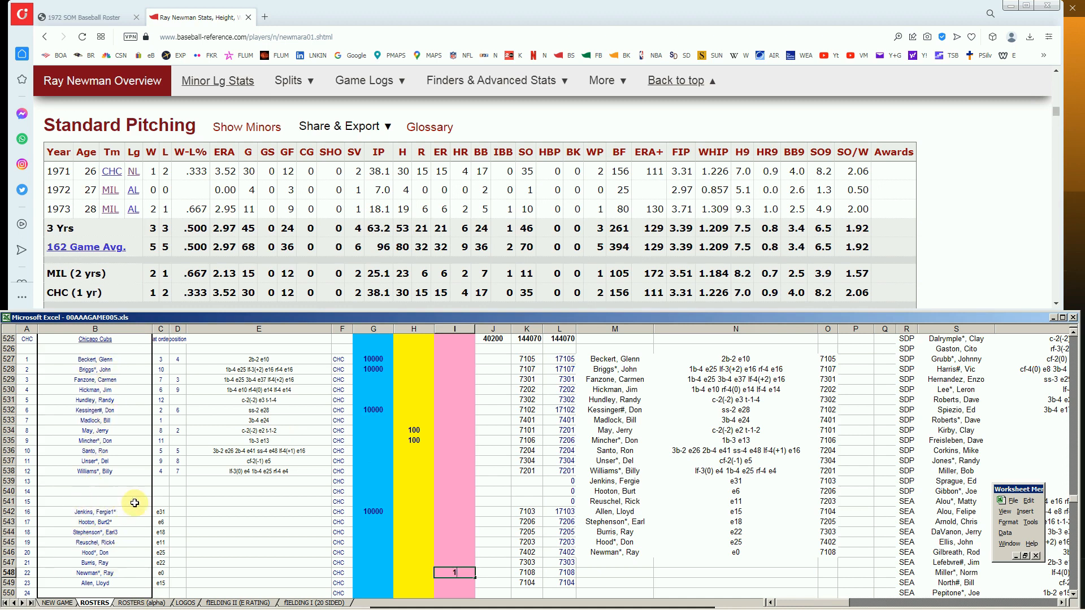
{"action": "left_click_drag", "start_coordinate": [113, 360], "coordinate": [107, 472]}
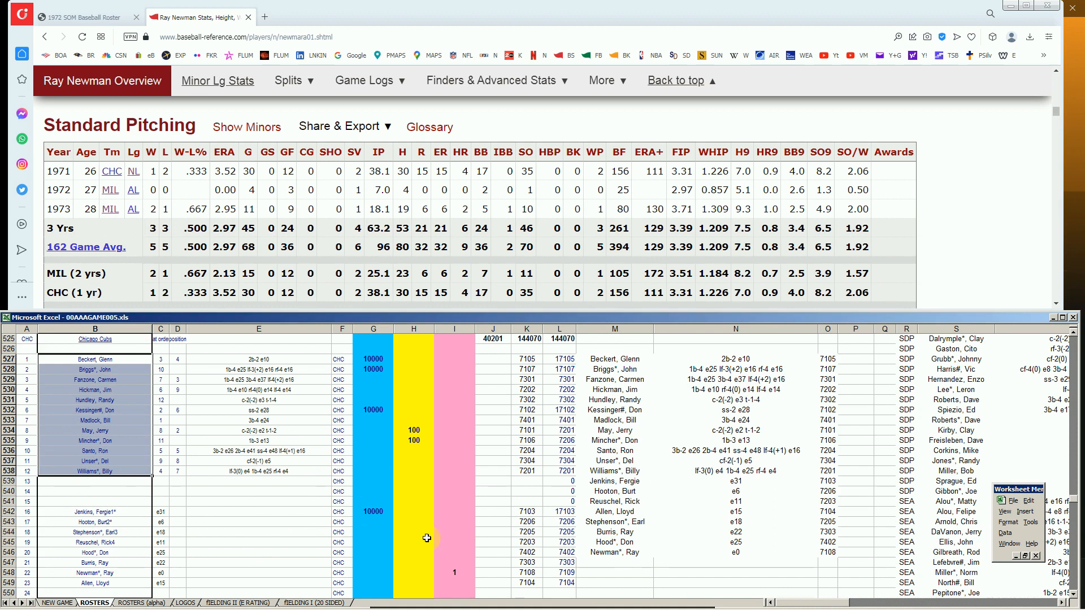
{"action": "left_click", "coordinate": [286, 431]}
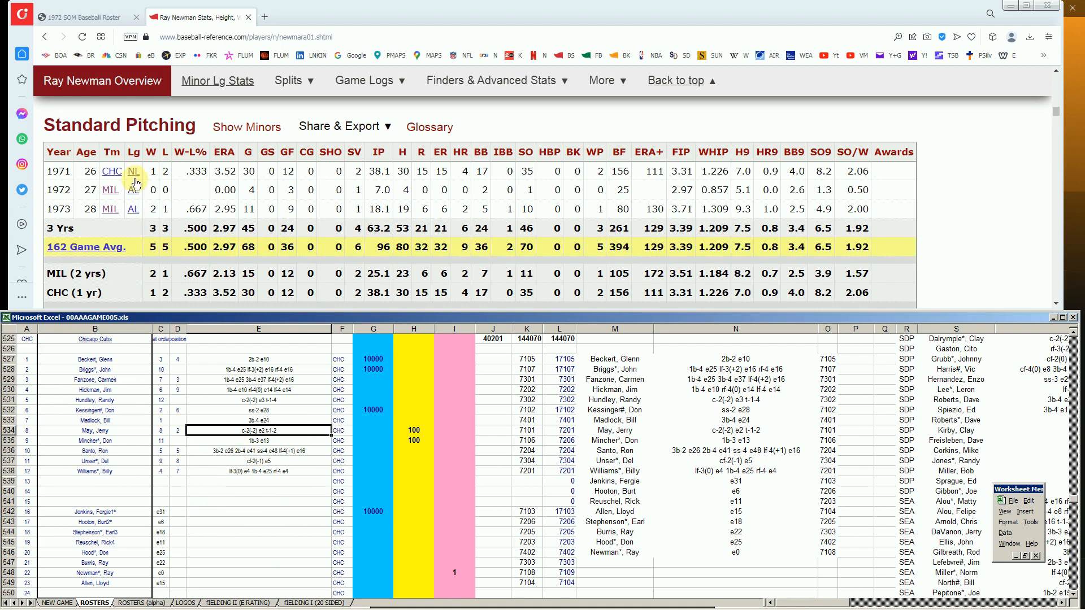
Return from the 1972 SOM roster PDF to the list of Strat-O-Matic season rosters.
{"action": "left_click", "coordinate": [83, 18]}
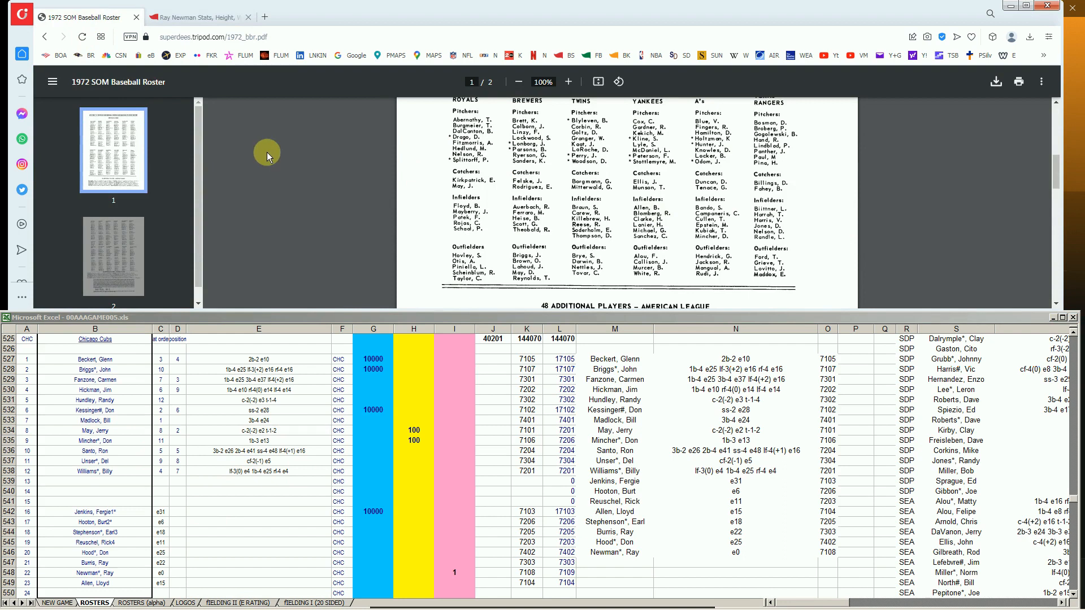
{"action": "left_click", "coordinate": [44, 38]}
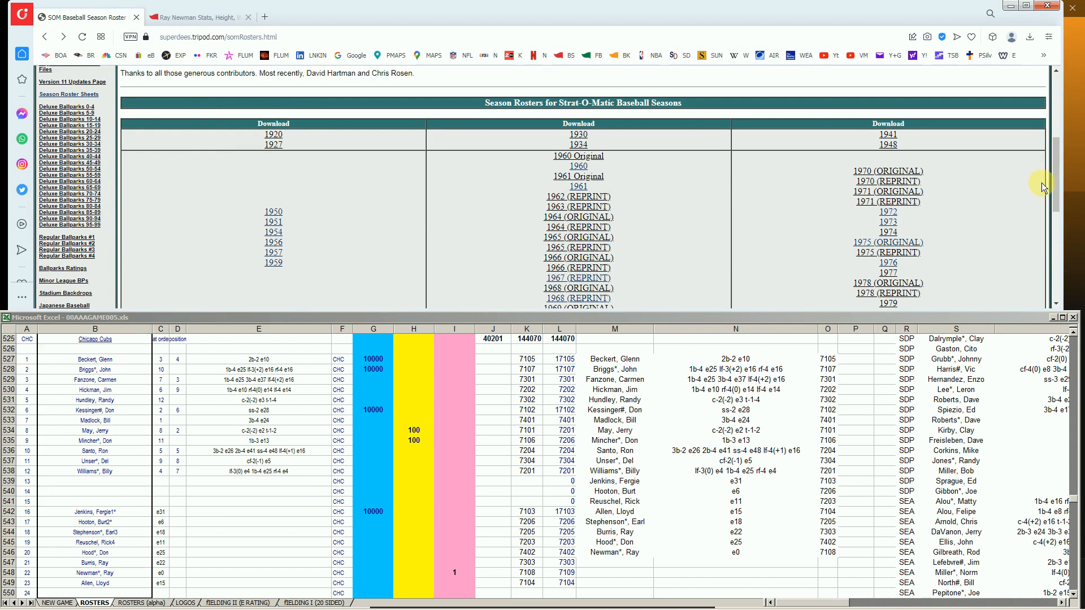
{"action": "mouse_move", "coordinate": [1053, 174]}
{"action": "left_mouse_down"}
{"action": "mouse_move", "coordinate": [1050, 106]}
{"action": "mouse_move", "coordinate": [1058, 175]}
{"action": "left_mouse_up"}
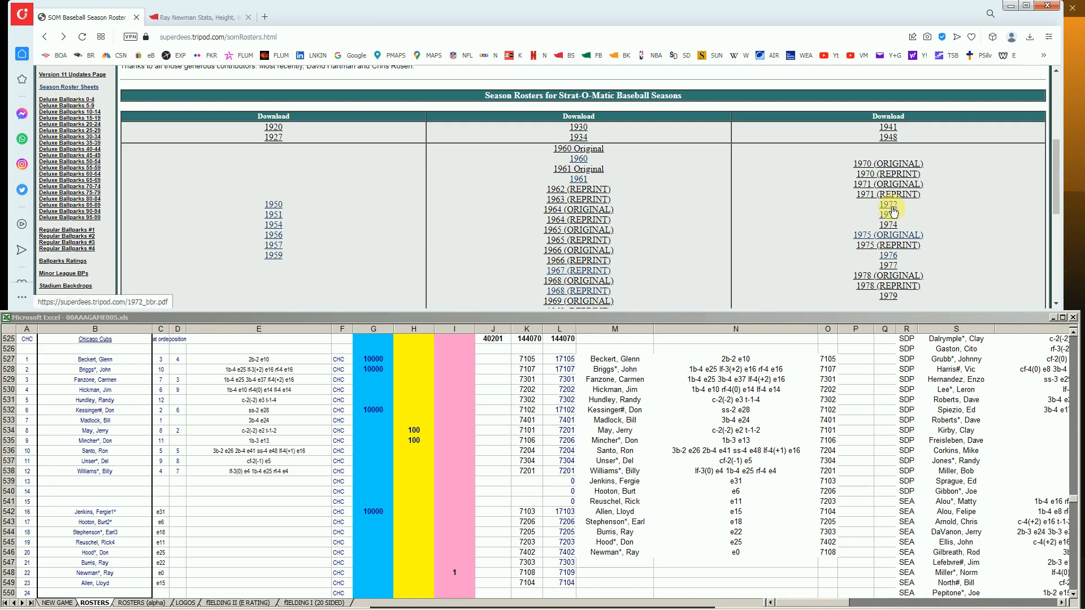
Calculate +24*27 in column E of Fergie Jenkins's row as a scratch calculation and clear the cell.
{"action": "left_click", "coordinate": [258, 514]}
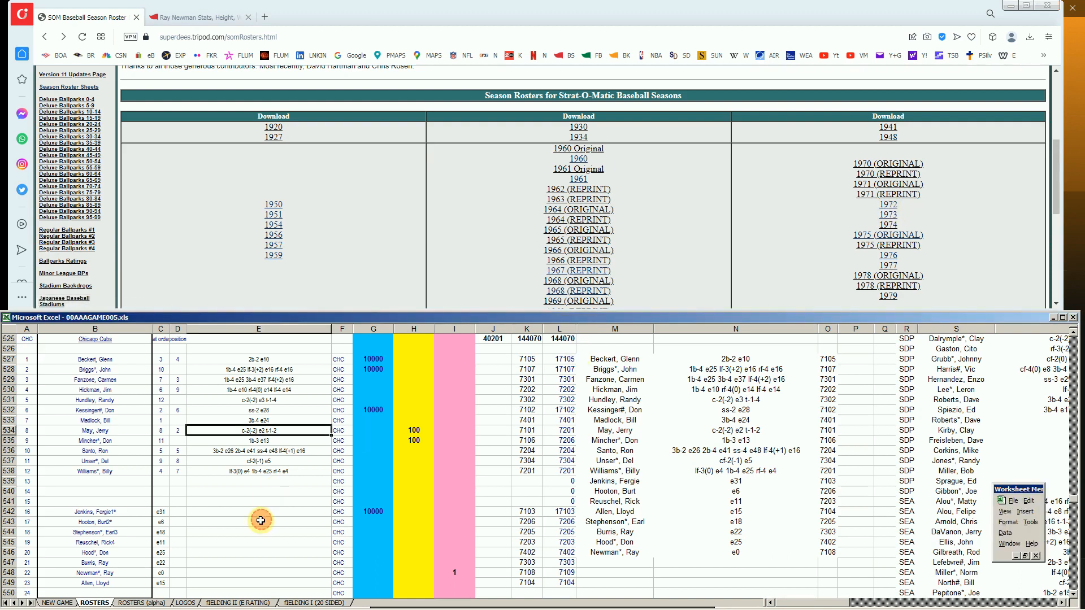
{"action": "type", "text": "+24*27"}
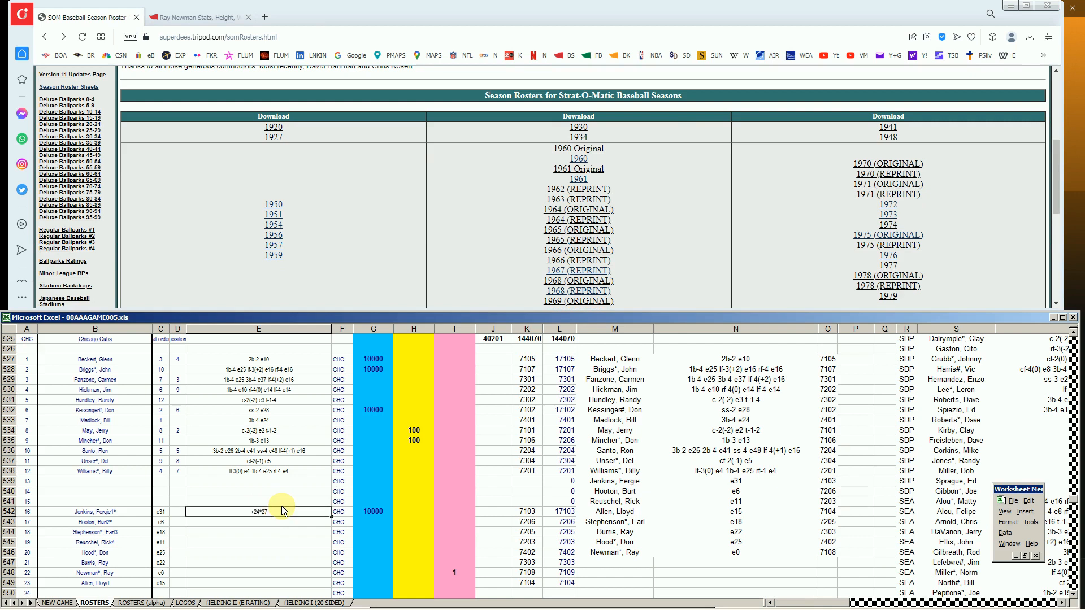
{"action": "key", "text": "Return"}
{"action": "left_click", "coordinate": [282, 508]}
{"action": "key", "text": "Delete"}
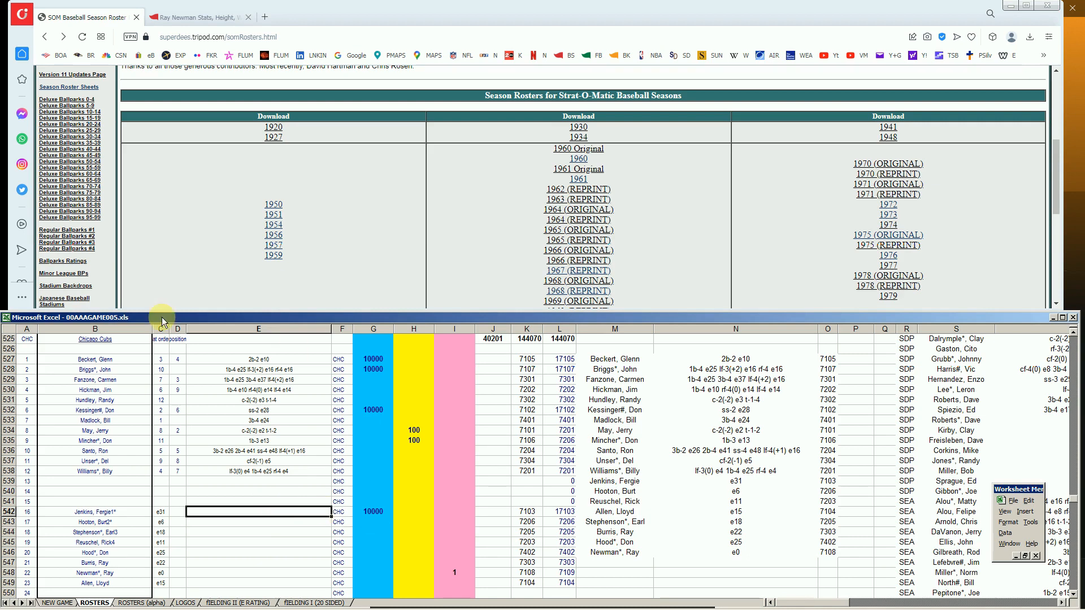
Open the 1972 SOM roster PDF and examine the National League additional players on page 2.
{"action": "left_click", "coordinate": [890, 205]}
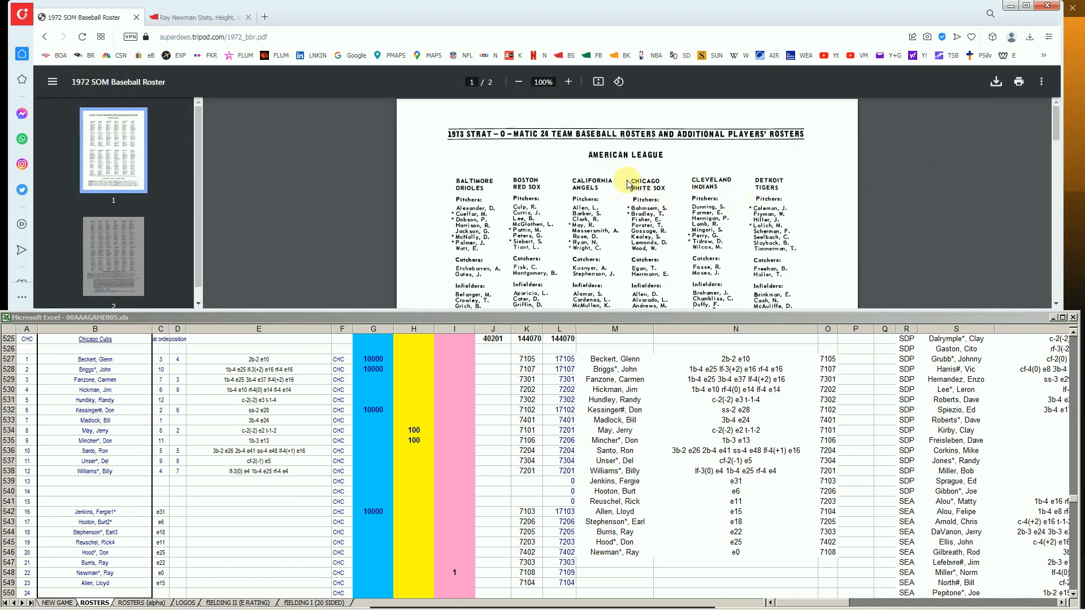
{"action": "left_click_drag", "start_coordinate": [1056, 129], "coordinate": [961, 266]}
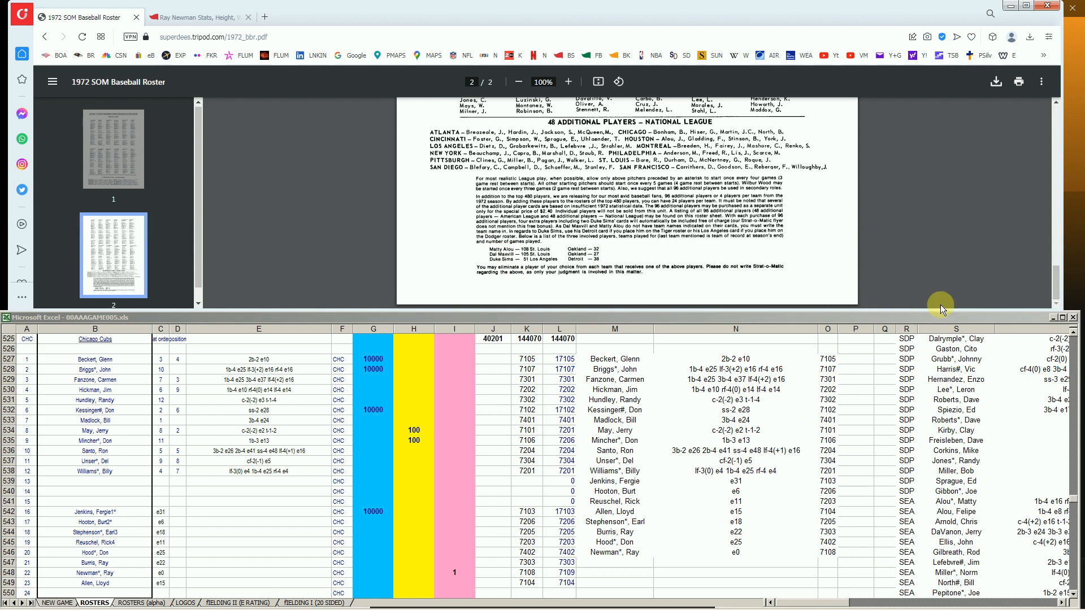
{"action": "left_click_drag", "start_coordinate": [1053, 283], "coordinate": [1055, 263]}
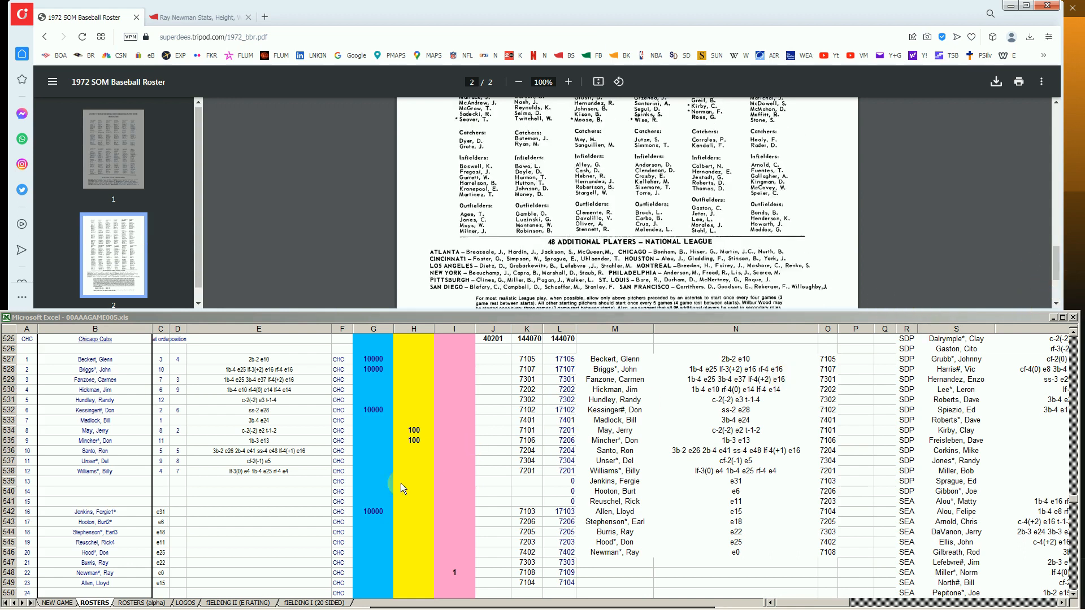
{"action": "left_click", "coordinate": [417, 541]}
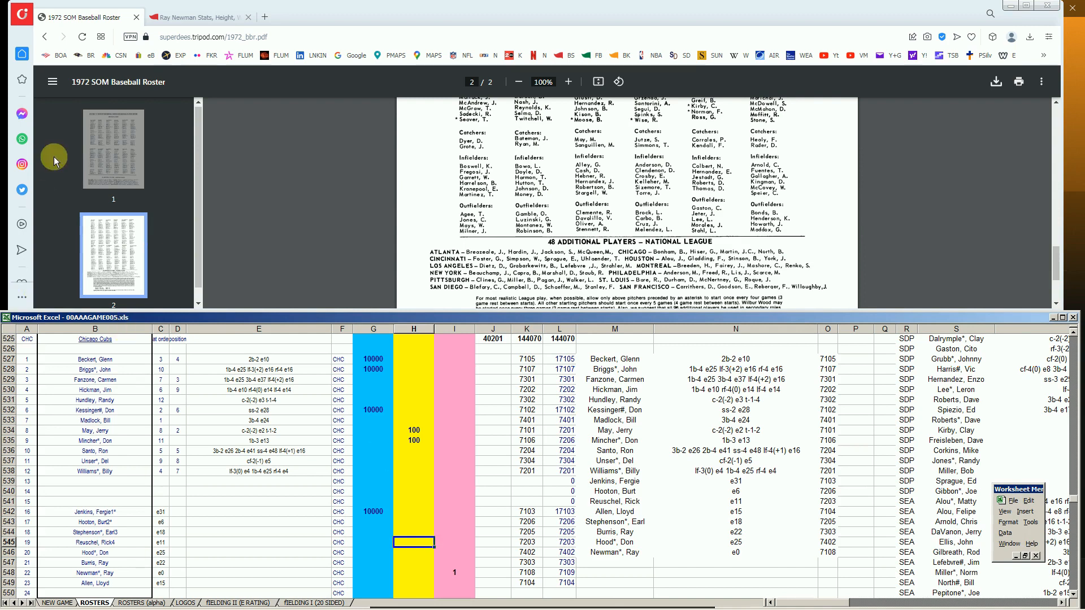
Search Baseball Reference for "lloyd allen" and open Lloyd Allen's player page.
{"action": "left_click", "coordinate": [177, 17]}
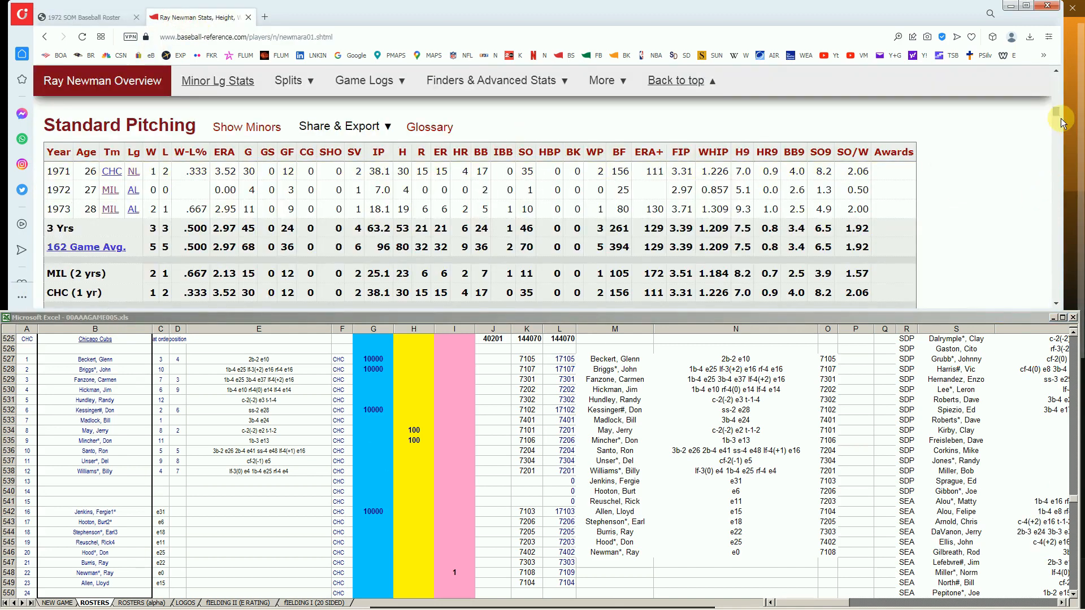
{"action": "left_click_drag", "start_coordinate": [1056, 111], "coordinate": [1058, 71]}
{"action": "left_click", "coordinate": [830, 111]}
{"action": "type", "text": "lloyd"}
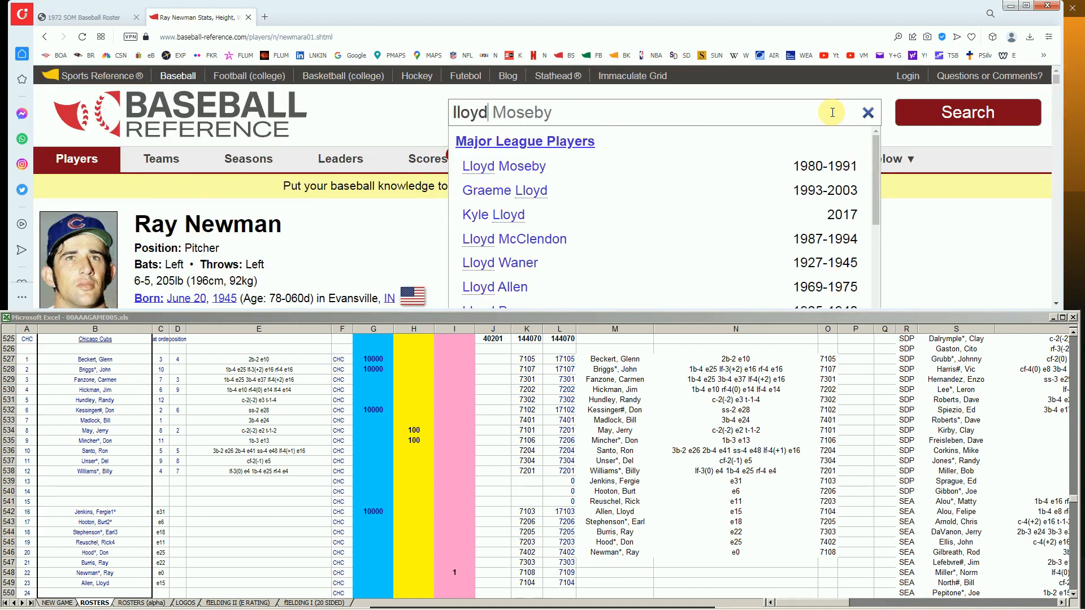
{"action": "type", "text": " allen"}
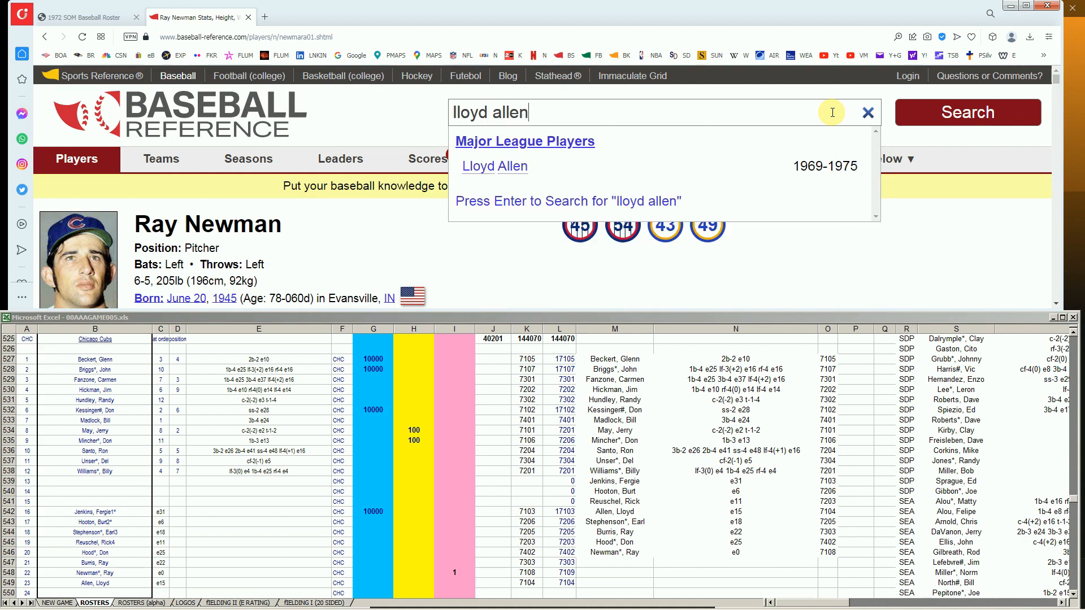
{"action": "left_click", "coordinate": [496, 166]}
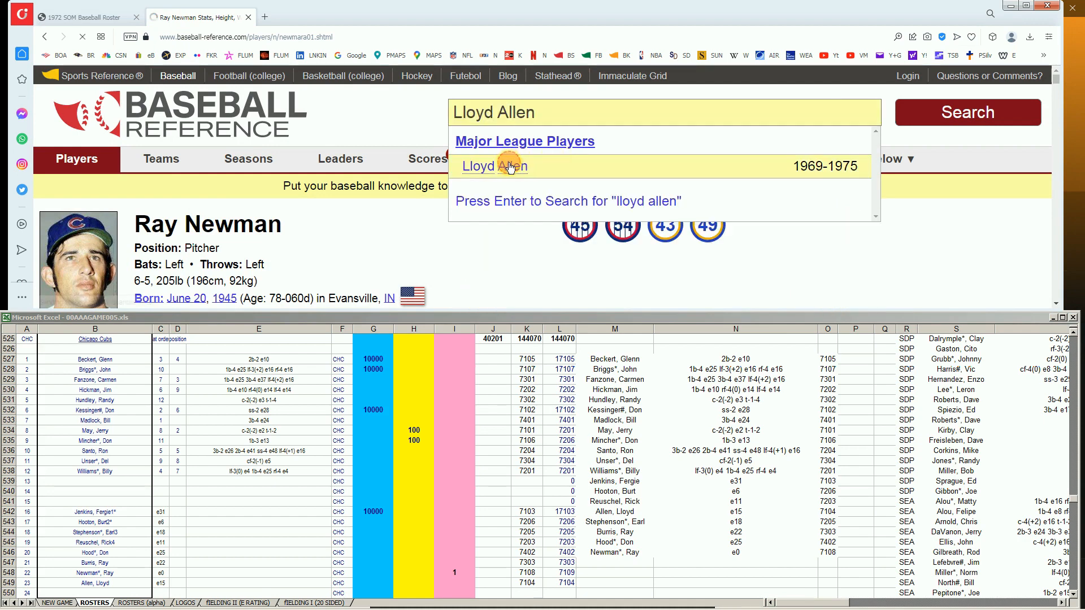
Review Lloyd Allen's season-by-season pitching stats and check his team in the American League section of the 1972 SOM roster PDF.
{"action": "scroll", "coordinate": [778, 226], "scroll_direction": "down", "scroll_amount": 3}
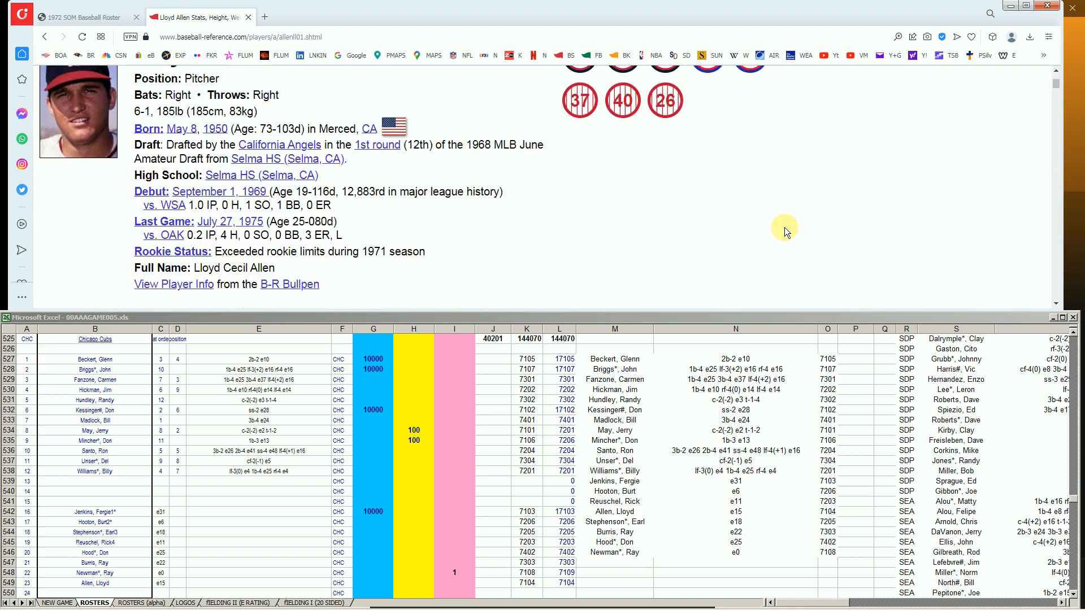
{"action": "left_click_drag", "start_coordinate": [1055, 83], "coordinate": [1052, 107]}
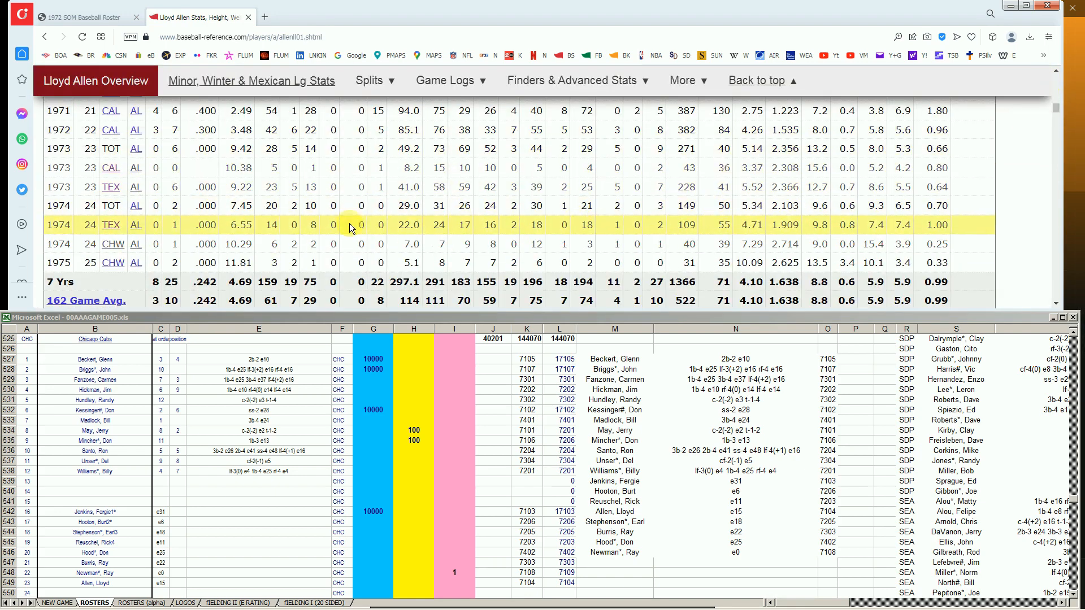
{"action": "scroll", "coordinate": [177, 137], "scroll_direction": "up", "scroll_amount": 1}
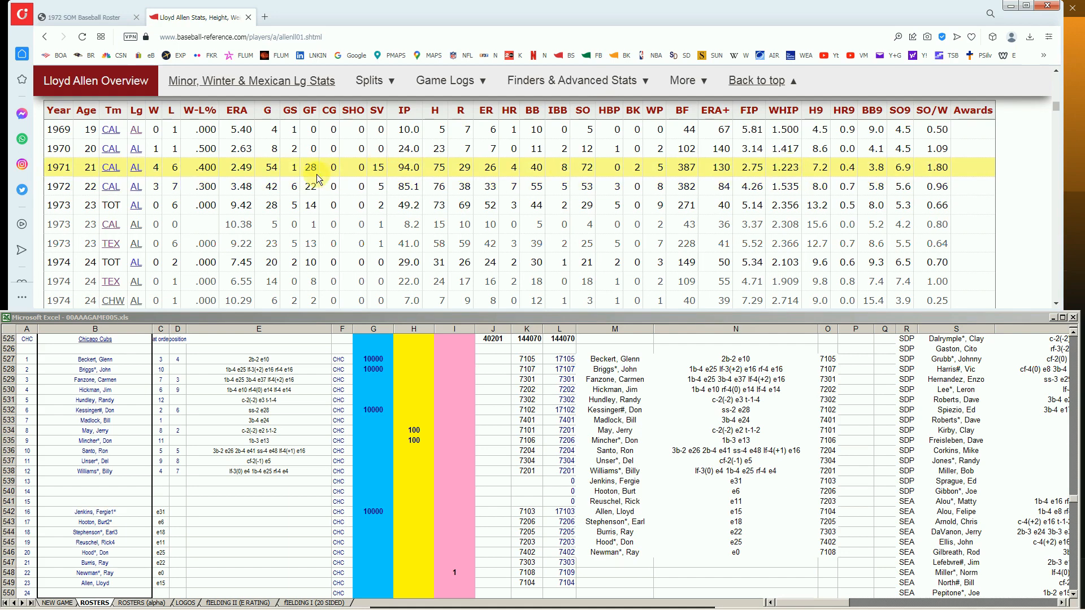
{"action": "mouse_move", "coordinate": [244, 176]}
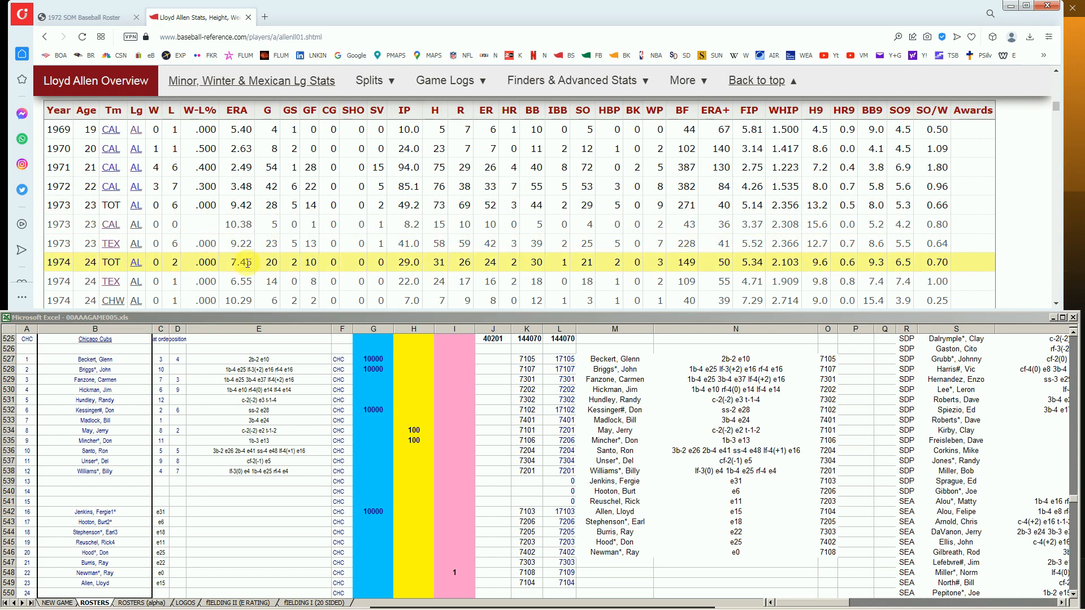
{"action": "left_click", "coordinate": [102, 18]}
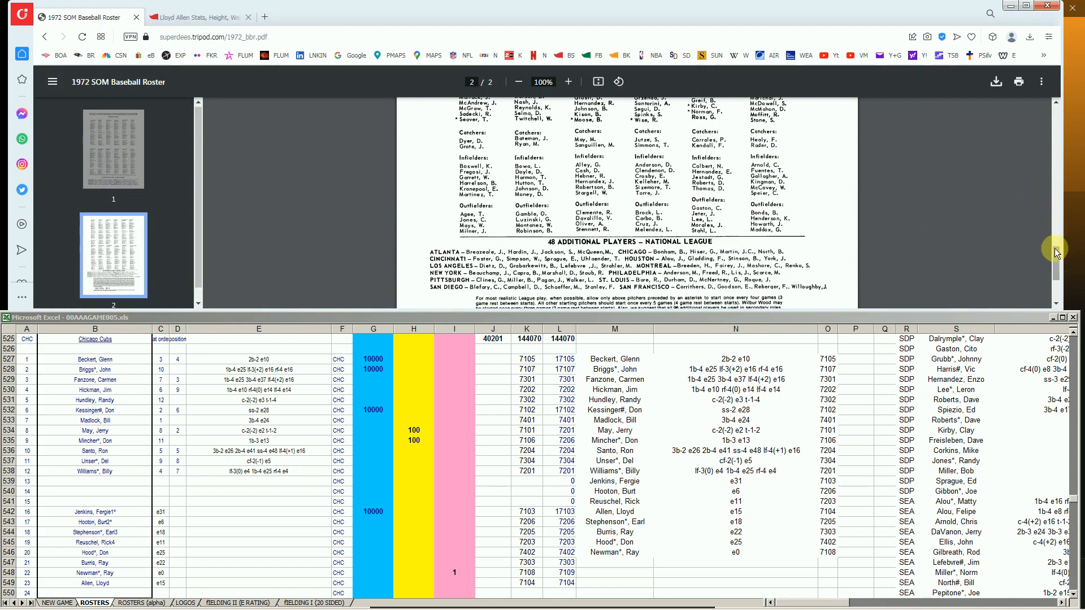
{"action": "left_click_drag", "start_coordinate": [1055, 252], "coordinate": [1054, 120]}
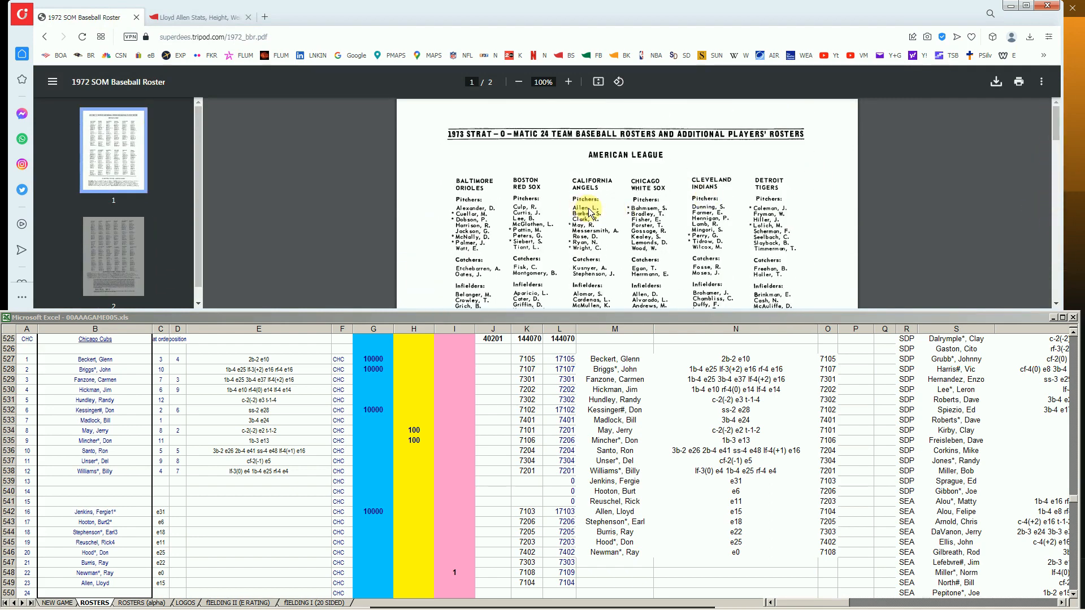
{"action": "left_click", "coordinate": [370, 573]}
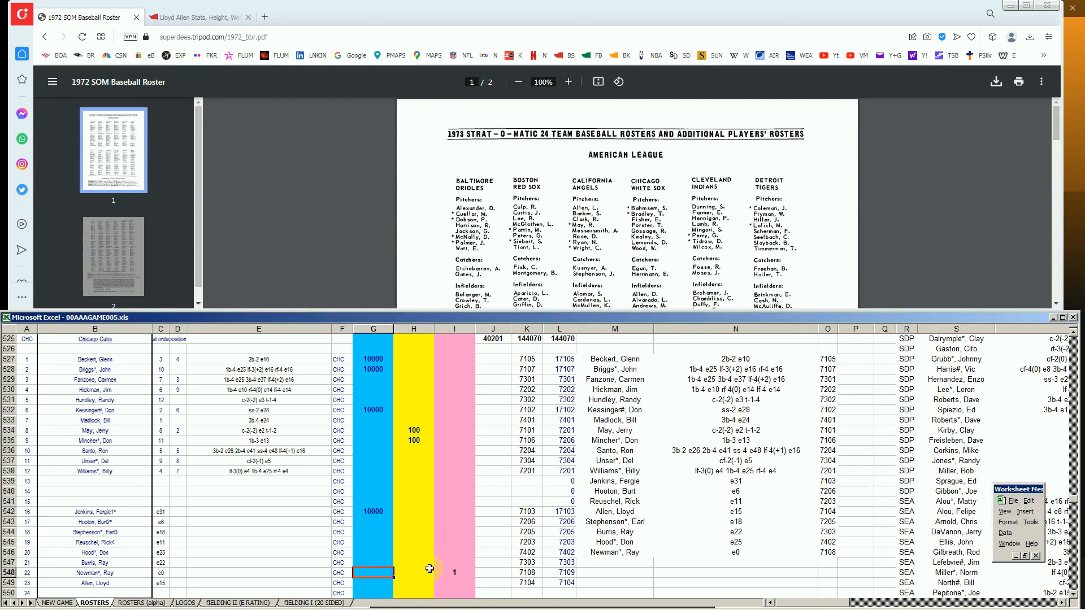
{"action": "key", "text": "Down"}
{"action": "type", "text": "1"}
{"action": "key", "text": "Right"}
{"action": "key", "text": "Right"}
{"action": "key", "text": "Right"}
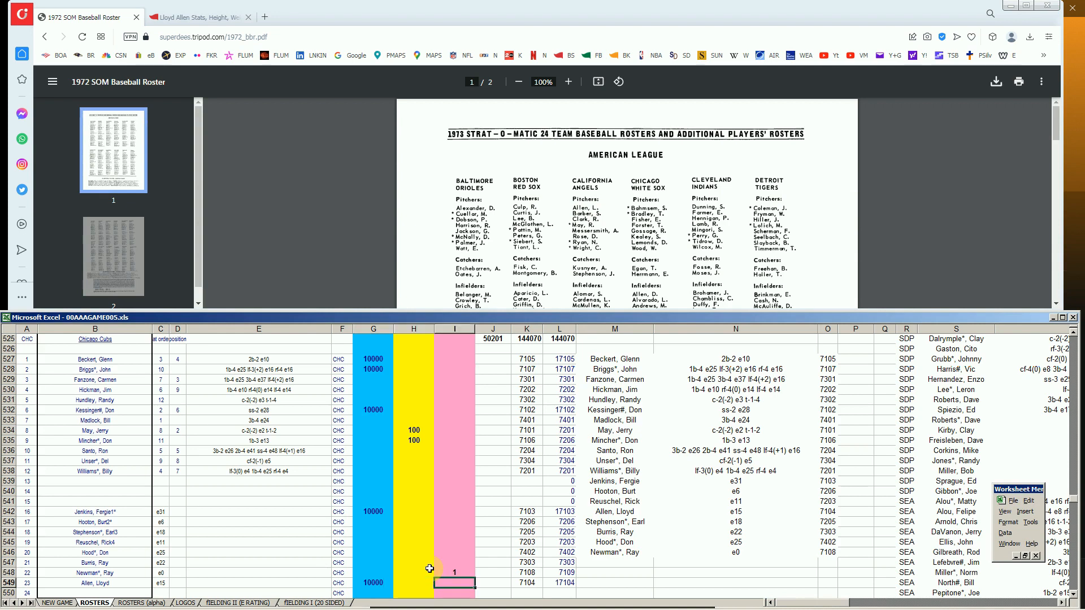
Enter "trade" in column J of Lloyd Allen's row in the Chicago Cubs roster.
{"action": "type", "text": "trade"}
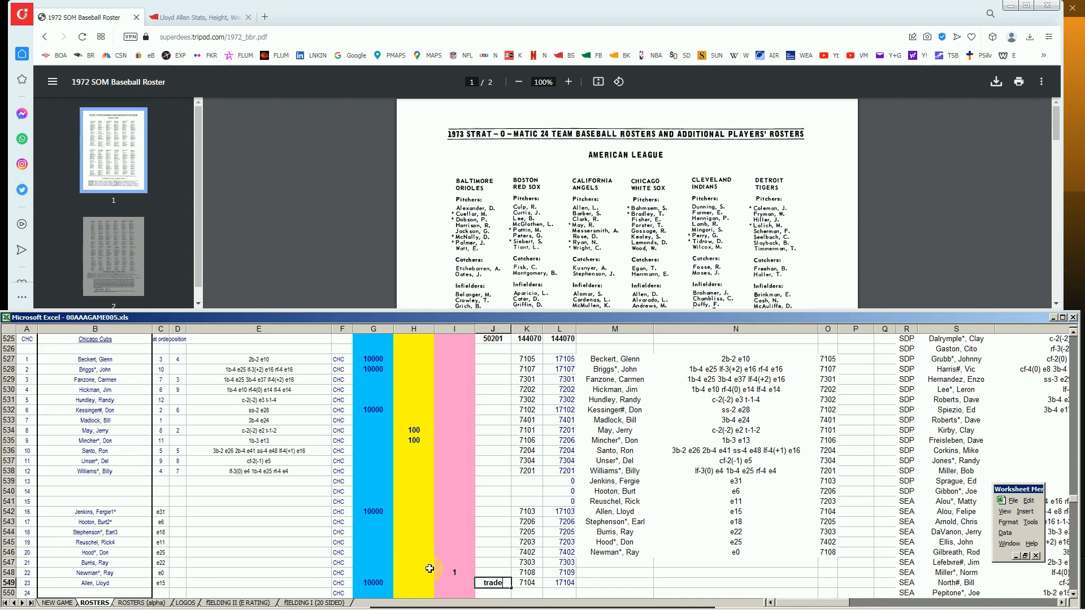
{"action": "key", "text": "Up"}
Enter "trade" in column J of John Briggs's row in the Chicago Cubs roster.
{"action": "key", "text": "Up"}
{"action": "key", "text": "Up"}
{"action": "key", "text": "Up"}
{"action": "key", "text": "Up"}
{"action": "key", "text": "Up"}
{"action": "key", "text": "Up"}
{"action": "key", "text": "Left"}
{"action": "key", "text": "Left"}
{"action": "key", "text": "Left"}
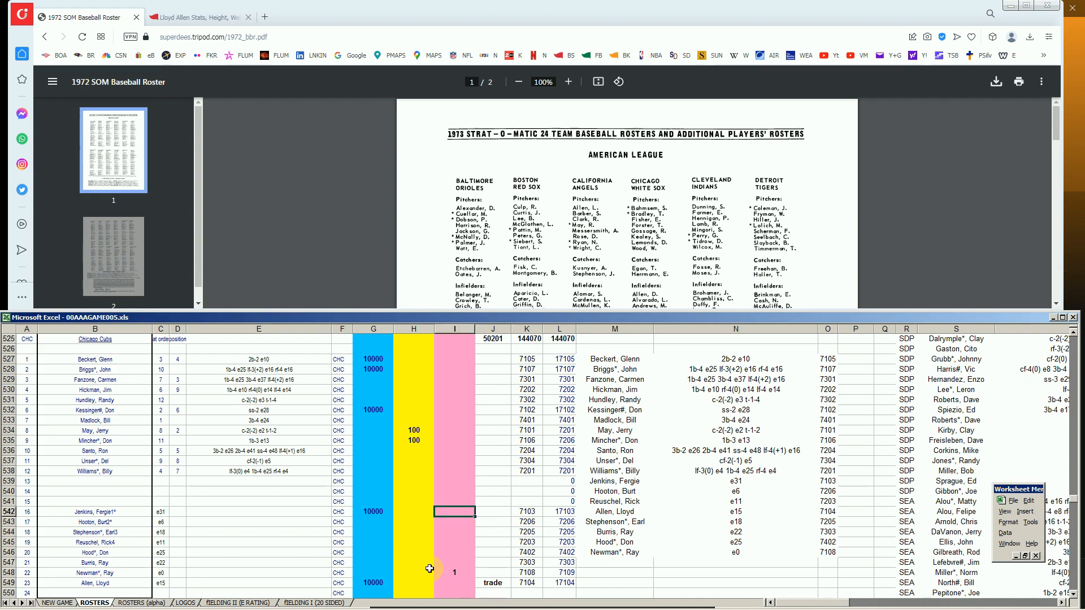
{"action": "key", "text": "Up"}
{"action": "key", "text": "Up"}
{"action": "key", "text": "Up"}
{"action": "key", "text": "Up"}
{"action": "key", "text": "Up"}
{"action": "key", "text": "Up"}
{"action": "key", "text": "Up"}
{"action": "key", "text": "Up"}
{"action": "key", "text": "Up"}
{"action": "key", "text": "Up"}
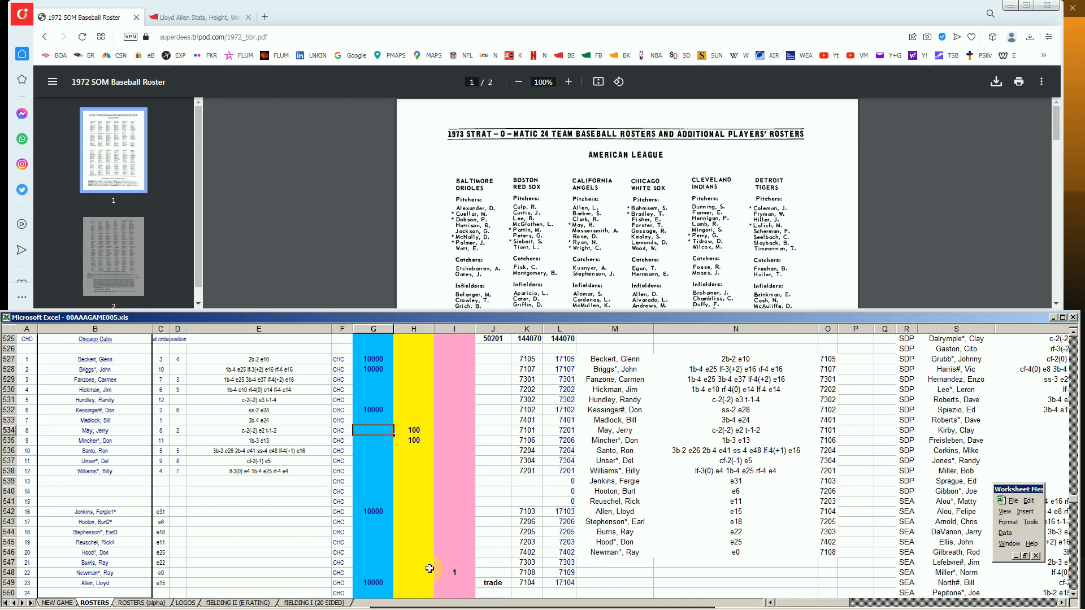
{"action": "key", "text": "Up"}
{"action": "key", "text": "Up"}
{"action": "key", "text": "Down"}
{"action": "key", "text": "Down"}
{"action": "key", "text": "Down"}
{"action": "key", "text": "Down"}
{"action": "key", "text": "Down"}
{"action": "key", "text": "Down"}
{"action": "key", "text": "Down"}
{"action": "key", "text": "Down"}
{"action": "key", "text": "Down"}
{"action": "key", "text": "Down"}
{"action": "key", "text": "Down"}
{"action": "key", "text": "Down"}
{"action": "key", "text": "Down"}
{"action": "key", "text": "Down"}
{"action": "key", "text": "Down"}
{"action": "key", "text": "Down"}
{"action": "key", "text": "Down"}
{"action": "key", "text": "Down"}
{"action": "key", "text": "Up"}
{"action": "key", "text": "Up"}
{"action": "key", "text": "Up"}
{"action": "key", "text": "Up"}
{"action": "key", "text": "Up"}
{"action": "key", "text": "Up"}
{"action": "key", "text": "Up"}
{"action": "key", "text": "Up"}
{"action": "key", "text": "Up"}
{"action": "key", "text": "Up"}
{"action": "key", "text": "Up"}
{"action": "key", "text": "Up"}
{"action": "key", "text": "Up"}
{"action": "key", "text": "Up"}
{"action": "key", "text": "Up"}
{"action": "key", "text": "Up"}
{"action": "key", "text": "Up"}
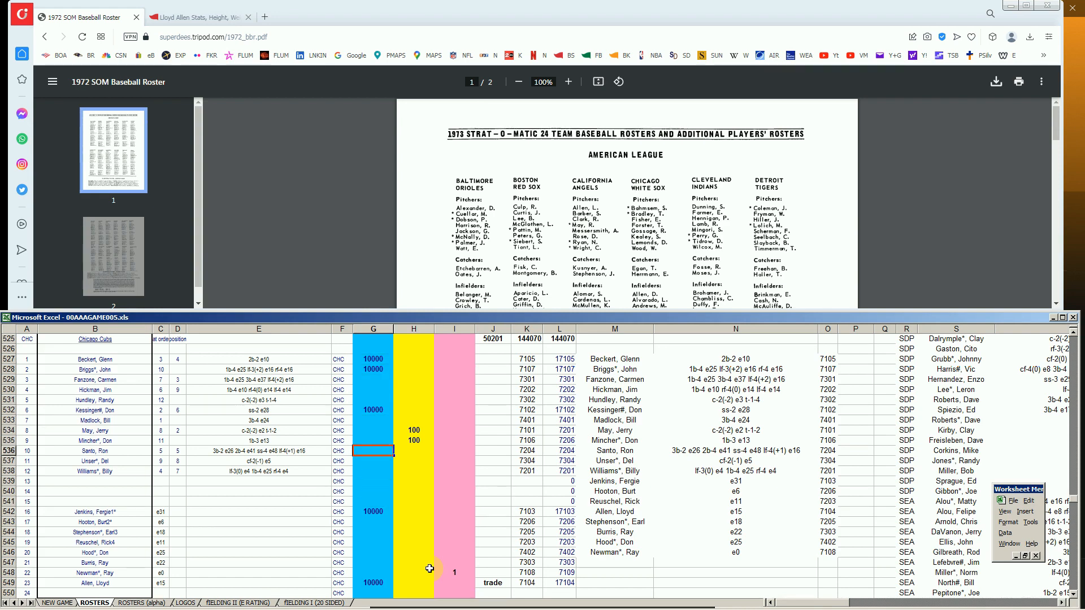
{"action": "key", "text": "Right"}
{"action": "key", "text": "Right"}
{"action": "key", "text": "Right"}
{"action": "type", "text": "tra"}
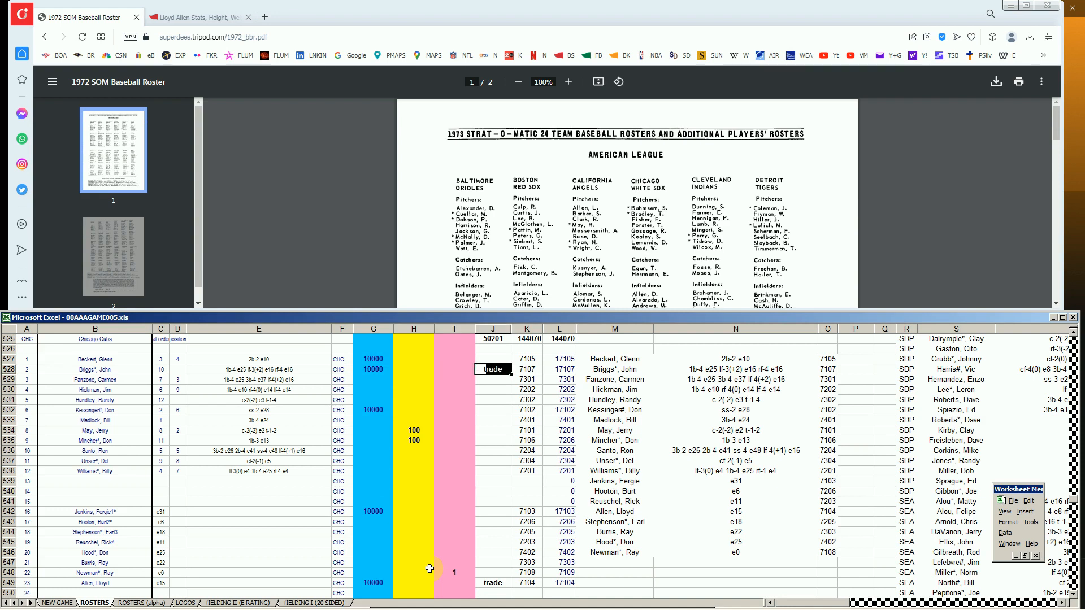
{"action": "type", "text": "de"}
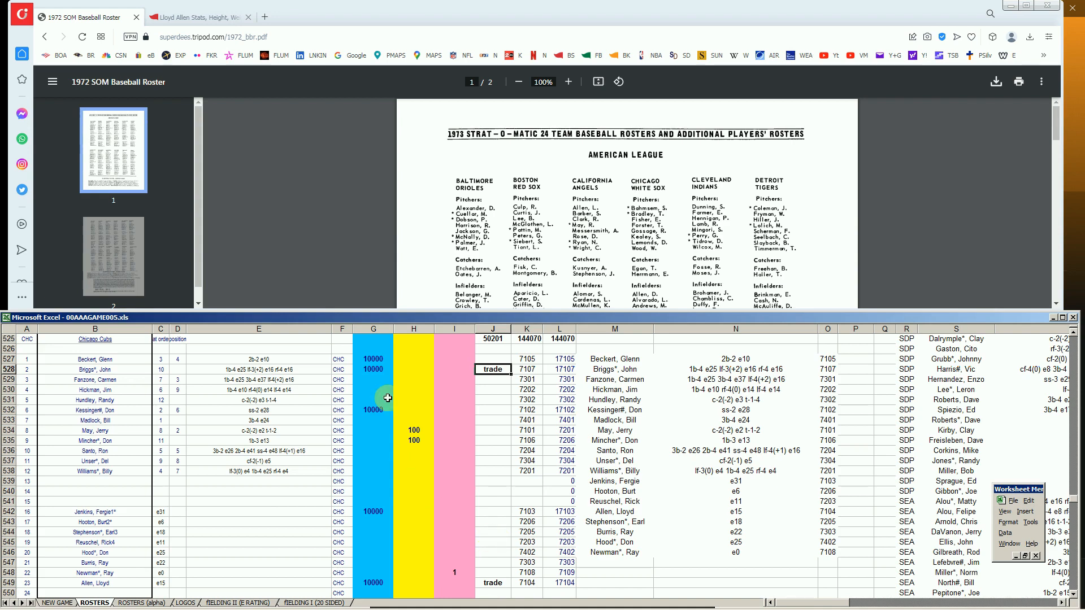
{"action": "left_click", "coordinate": [374, 369]}
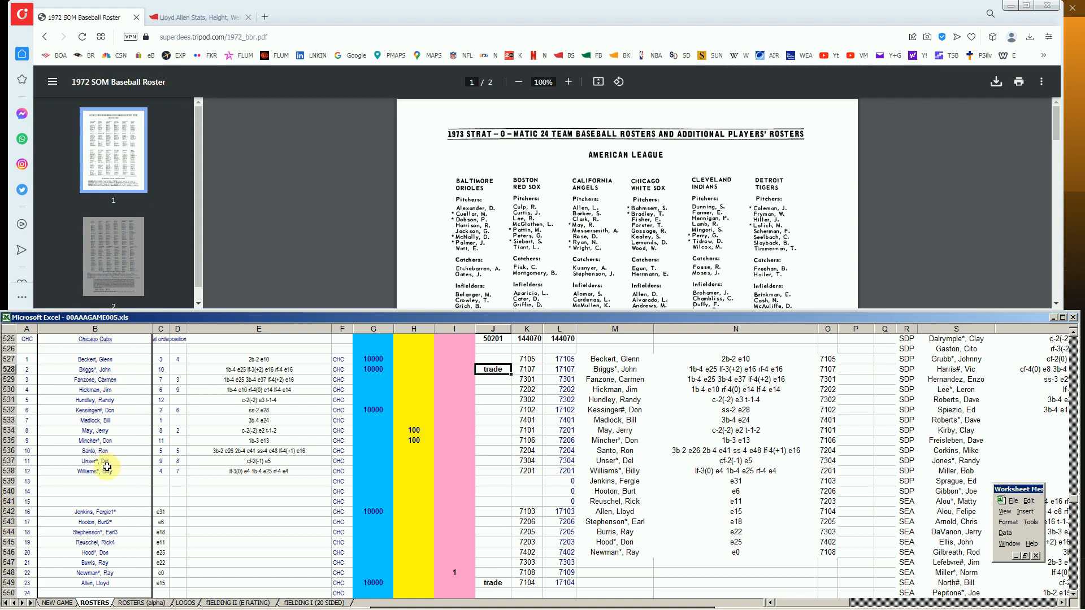
{"action": "left_click", "coordinate": [115, 533]}
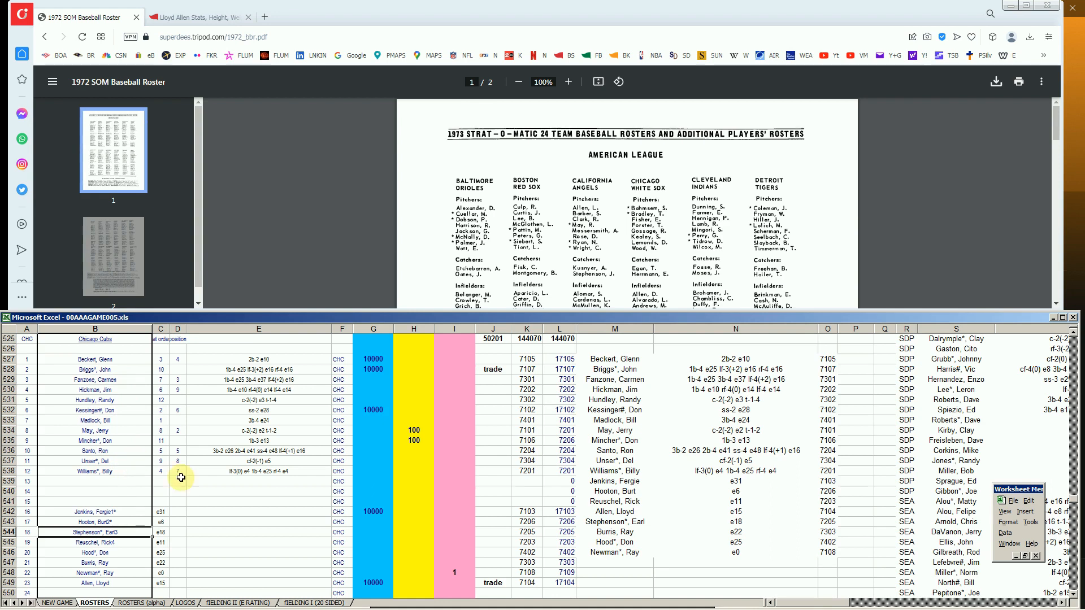
{"action": "left_click", "coordinate": [416, 461]}
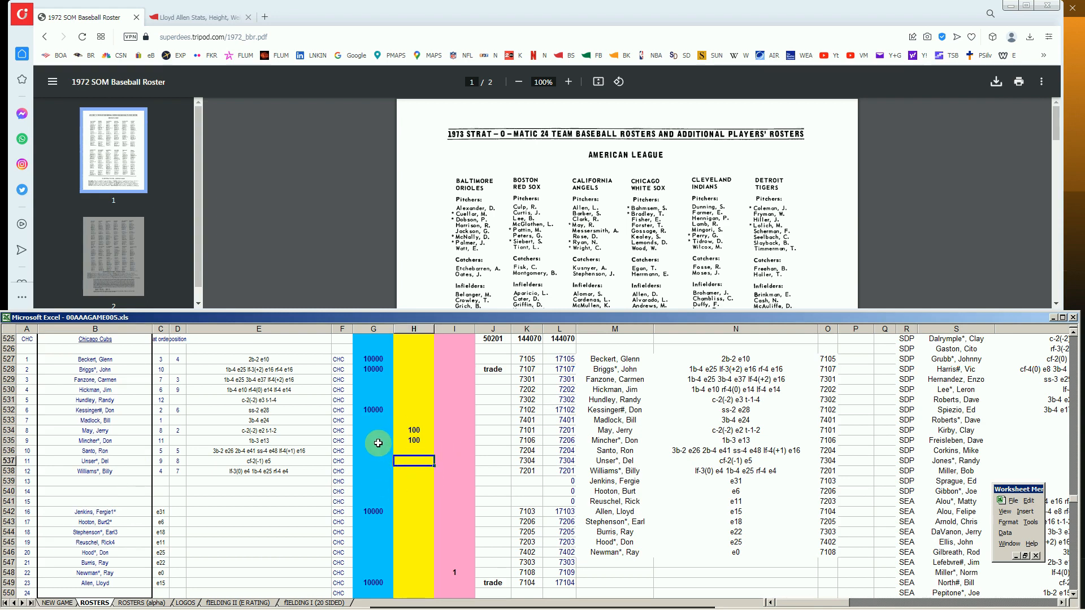
{"action": "key", "text": "Up"}
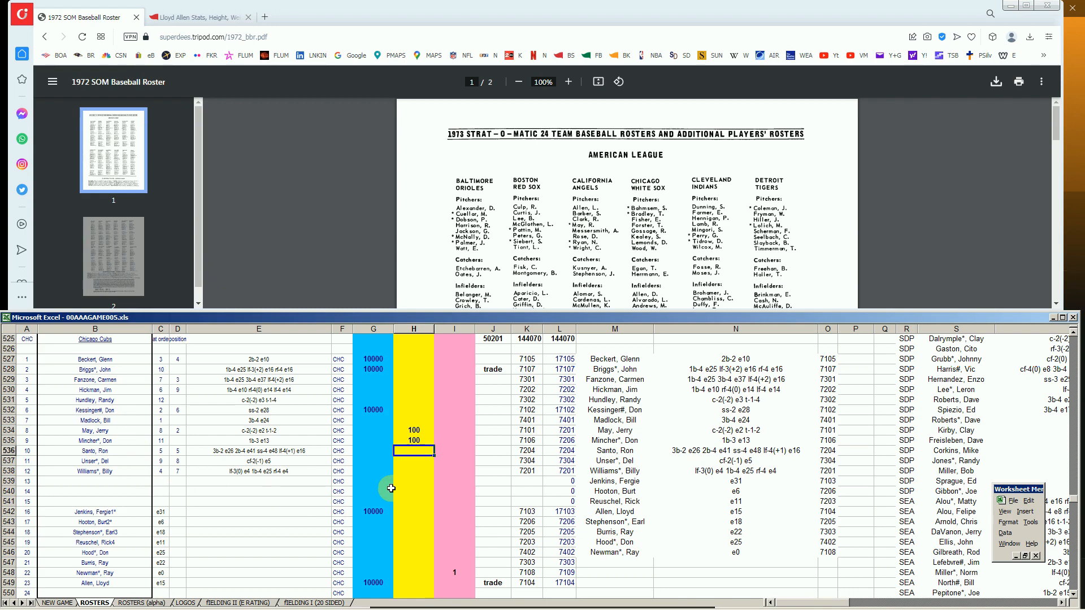
Set cell I2, in the totals at the top of the roster sheet, to 23.
{"action": "key", "text": "Page_Up"}
{"action": "key", "text": "Page_Up"}
{"action": "key", "text": "Page_Up"}
{"action": "key", "text": "Page_Up"}
{"action": "key", "text": "Page_Up"}
{"action": "key", "text": "Page_Up"}
{"action": "key", "text": "Page_Up"}
{"action": "key", "text": "Page_Up"}
{"action": "key", "text": "Page_Up"}
{"action": "key", "text": "Page_Up"}
{"action": "key", "text": "Page_Up"}
{"action": "key", "text": "Page_Up"}
{"action": "key", "text": "Page_Up"}
{"action": "key", "text": "Page_Up"}
{"action": "key", "text": "Page_Up"}
{"action": "key", "text": "Page_Up"}
{"action": "key", "text": "Page_Up"}
{"action": "key", "text": "Page_Up"}
{"action": "key", "text": "Page_Up"}
{"action": "key", "text": "Page_Up"}
{"action": "key", "text": "Right"}
{"action": "key", "text": "Up"}
{"action": "key", "text": "Up"}
{"action": "key", "text": "Up"}
{"action": "key", "text": "Up"}
{"action": "key", "text": "Up"}
{"action": "key", "text": "Up"}
{"action": "key", "text": "Up"}
{"action": "key", "text": "Up"}
{"action": "key", "text": "Up"}
{"action": "key", "text": "Up"}
{"action": "key", "text": "Up"}
{"action": "key", "text": "Up"}
{"action": "key", "text": "Up"}
{"action": "key", "text": "Up"}
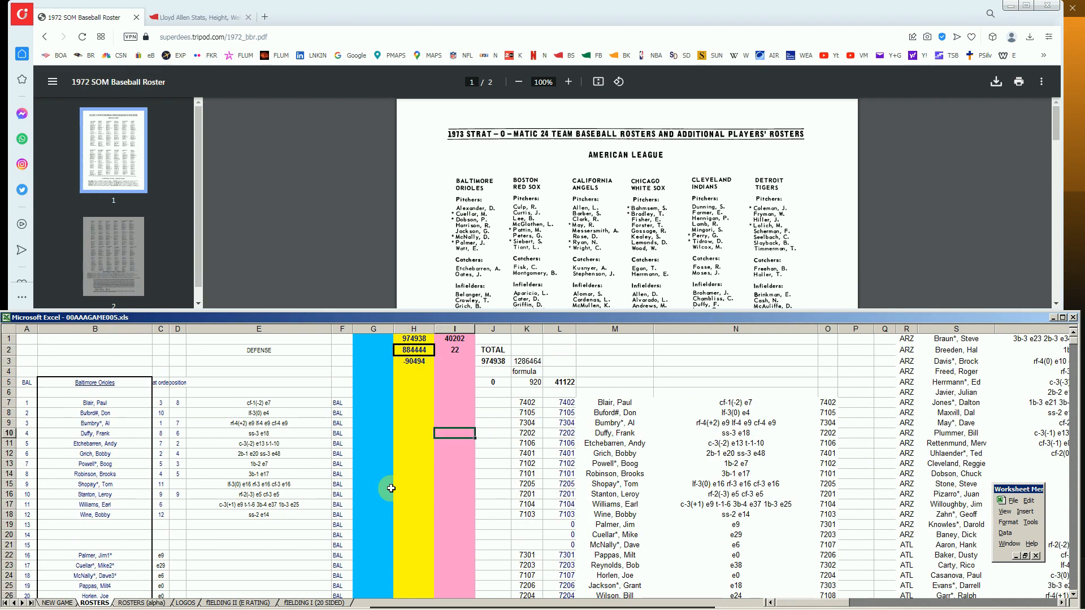
{"action": "type", "text": "23"}
{"action": "key", "text": "Return"}
{"action": "key", "text": "Left"}
{"action": "key", "text": "Left"}
Examine the totals in column H and the blue, yellow and pink columns beside the Baltimore Orioles roster.
{"action": "left_click", "coordinate": [417, 383]}
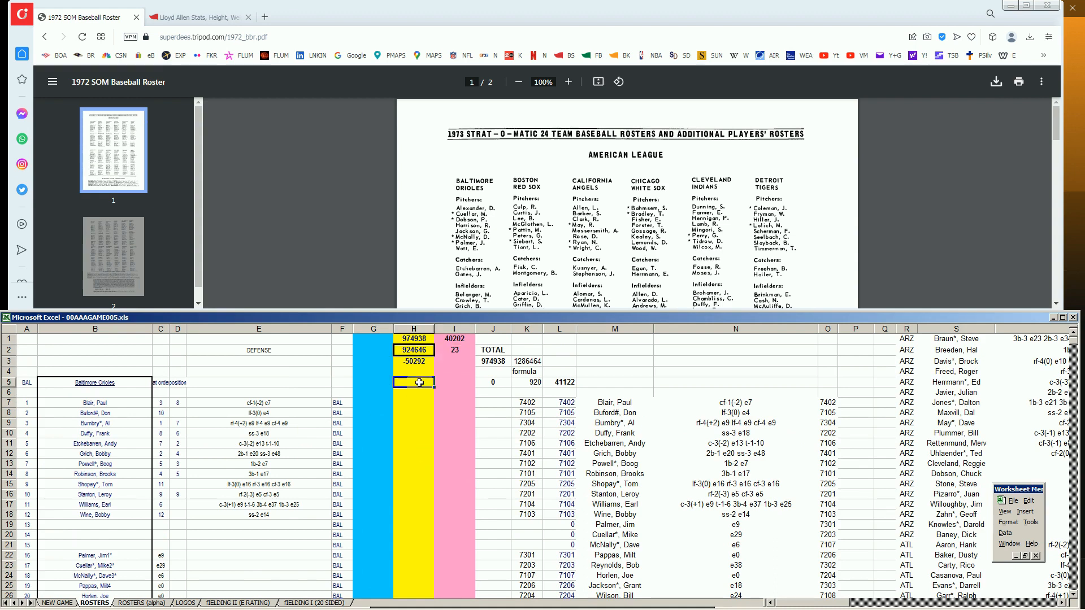
{"action": "left_click", "coordinate": [405, 341]}
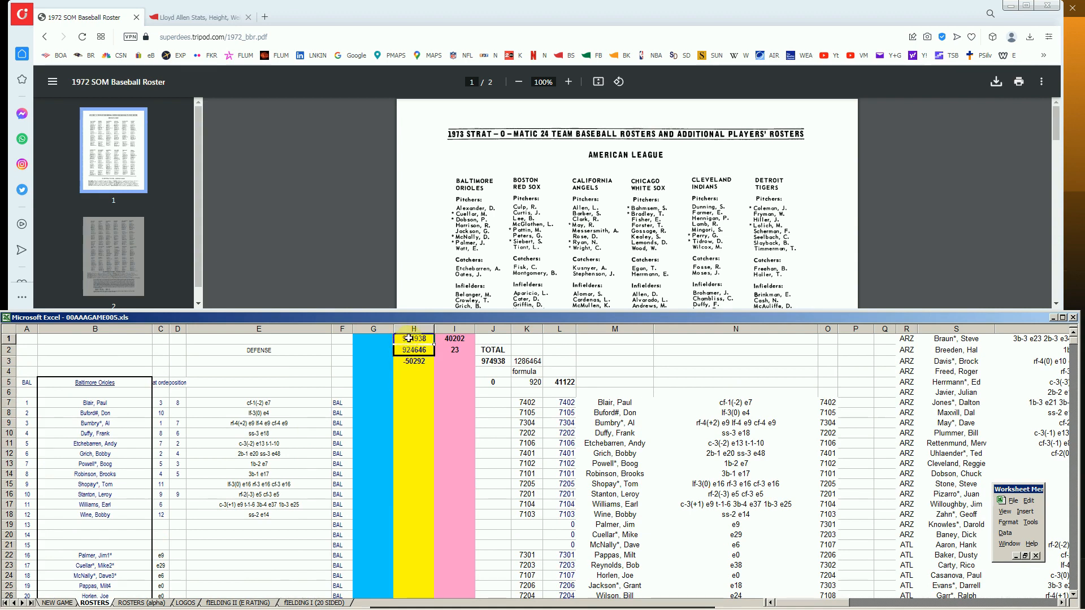
{"action": "left_click", "coordinate": [406, 371]}
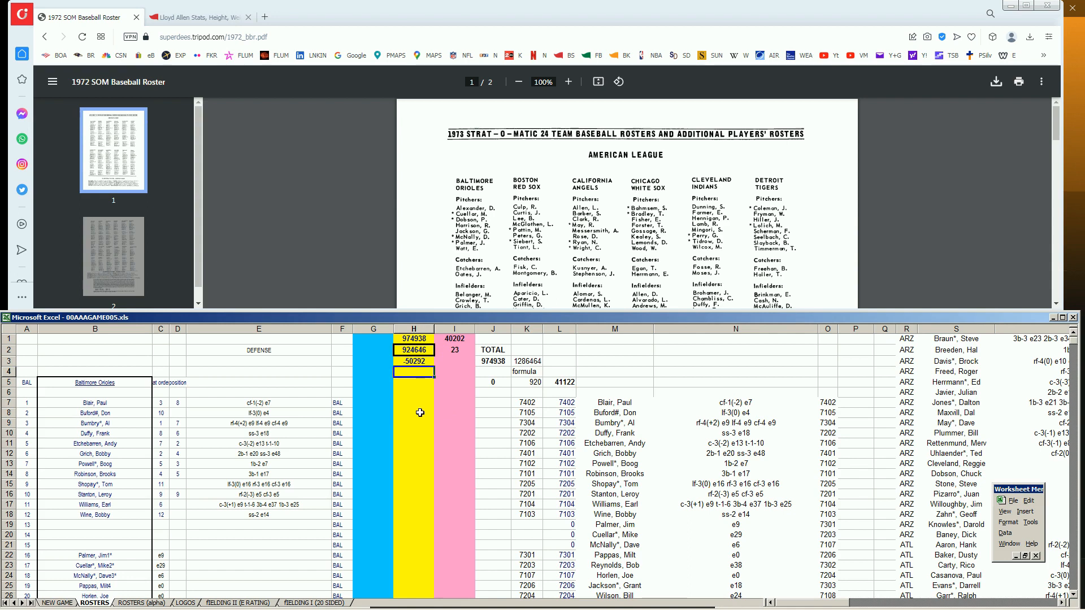
{"action": "left_click_drag", "start_coordinate": [426, 421], "coordinate": [421, 490]}
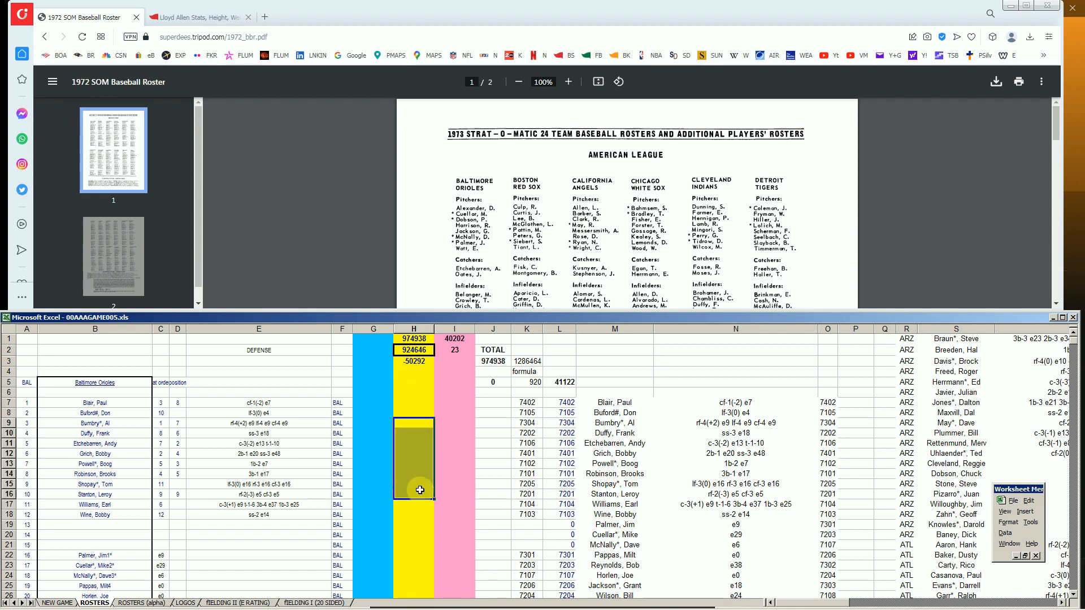
{"action": "left_click_drag", "start_coordinate": [454, 403], "coordinate": [463, 495]}
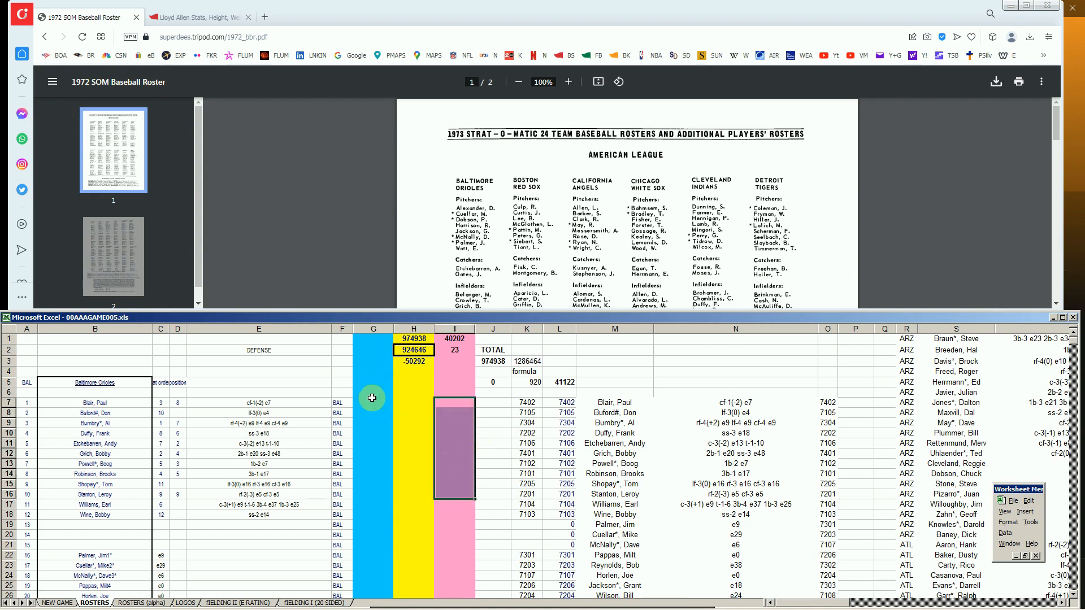
{"action": "left_click", "coordinate": [371, 421]}
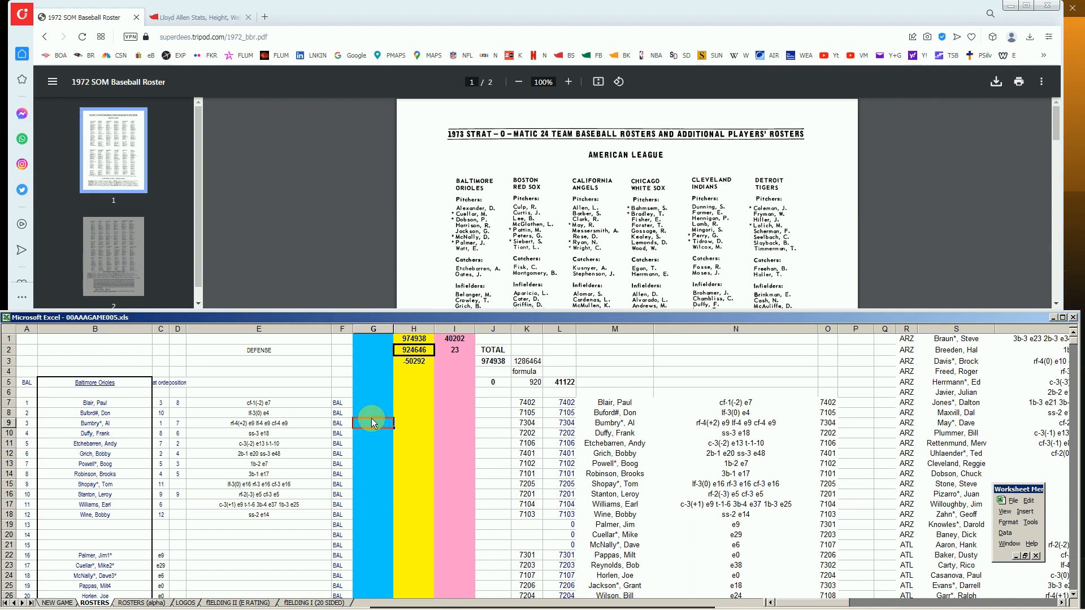
{"action": "left_click_drag", "start_coordinate": [418, 410], "coordinate": [420, 489]}
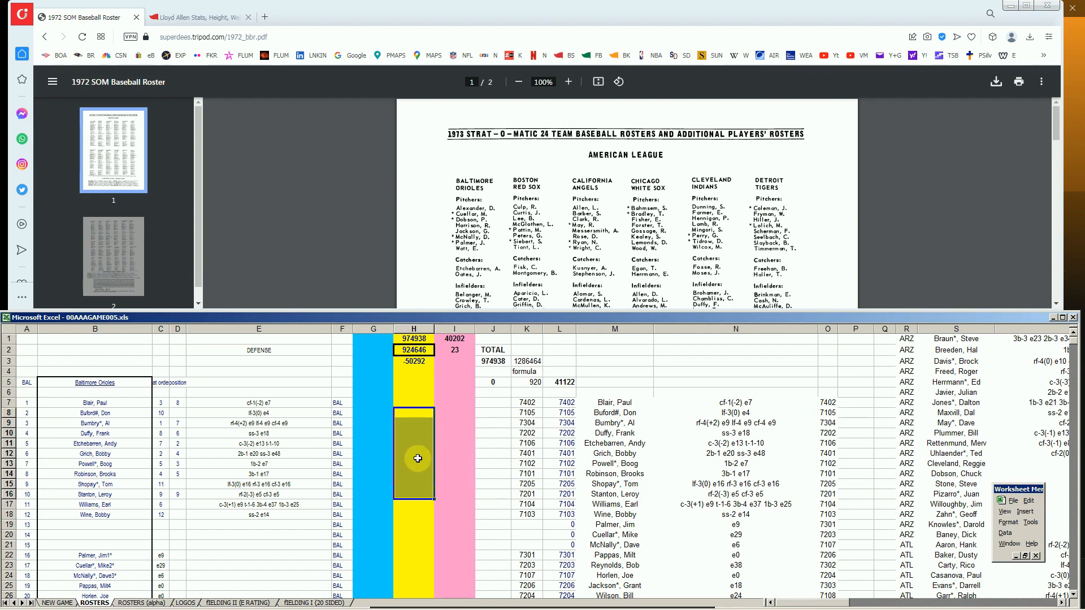
{"action": "left_click", "coordinate": [375, 456]}
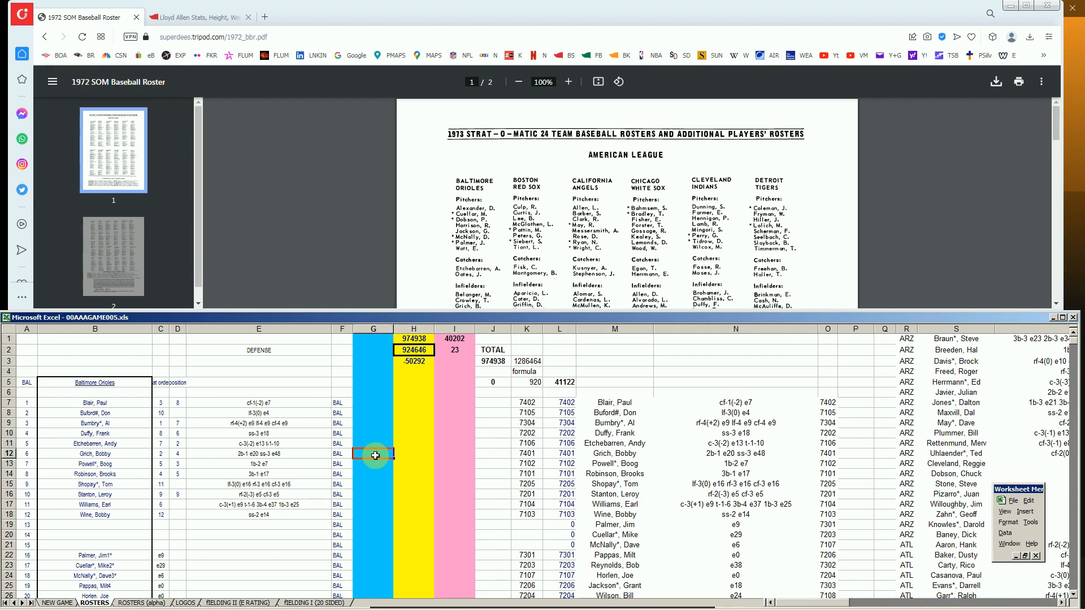
Return to the Chicago Cubs roster and review its players' marks in the blue, yellow and pink columns.
{"action": "key", "text": "Page_Down"}
{"action": "key", "text": "Page_Down"}
{"action": "key", "text": "Page_Down"}
{"action": "key", "text": "Page_Down"}
{"action": "key", "text": "Page_Down"}
{"action": "key", "text": "Page_Down"}
{"action": "key", "text": "Page_Down"}
{"action": "key", "text": "Page_Down"}
{"action": "key", "text": "Page_Down"}
{"action": "key", "text": "Page_Down"}
{"action": "key", "text": "Page_Down"}
{"action": "key", "text": "Page_Down"}
{"action": "key", "text": "Page_Down"}
{"action": "key", "text": "Page_Down"}
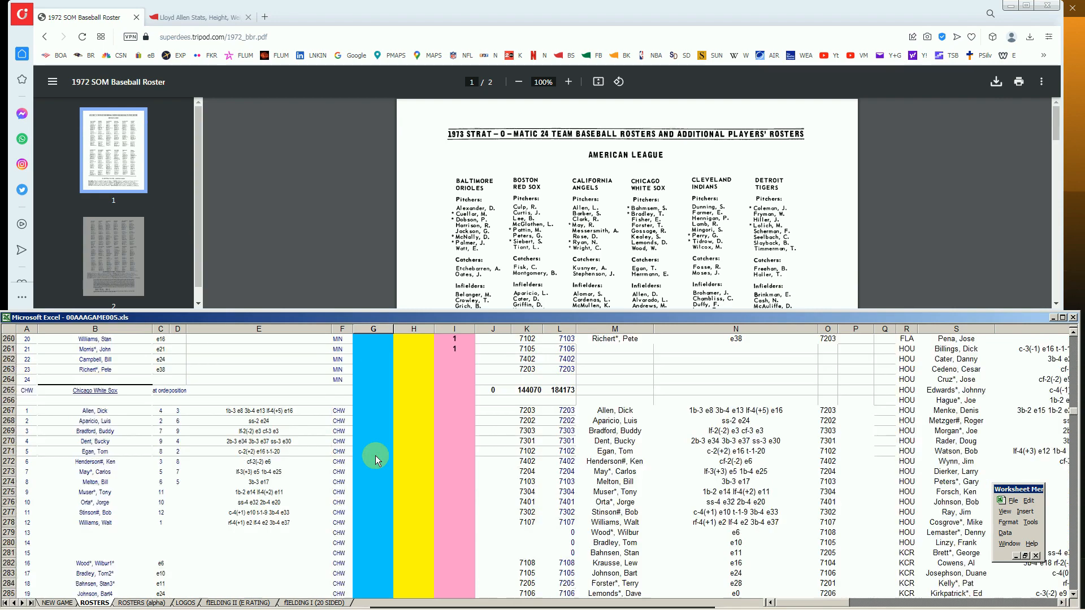
{"action": "key", "text": "Page_Down"}
{"action": "key", "text": "Page_Down"}
{"action": "key", "text": "Page_Down"}
{"action": "key", "text": "Page_Down"}
{"action": "key", "text": "Page_Down"}
{"action": "key", "text": "Page_Down"}
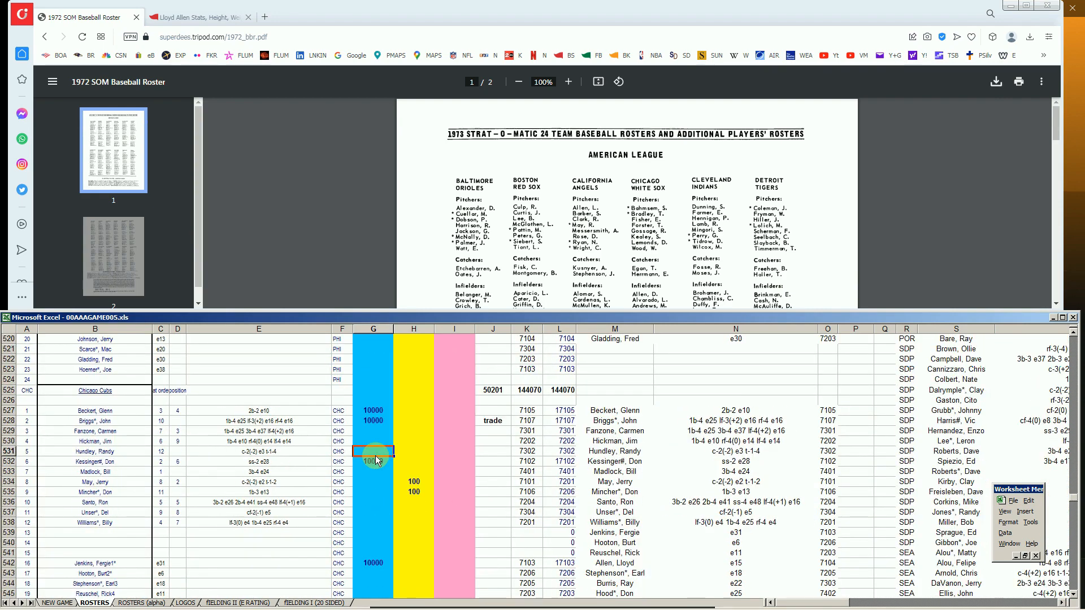
{"action": "scroll", "coordinate": [396, 452], "scroll_direction": "down", "scroll_amount": 1}
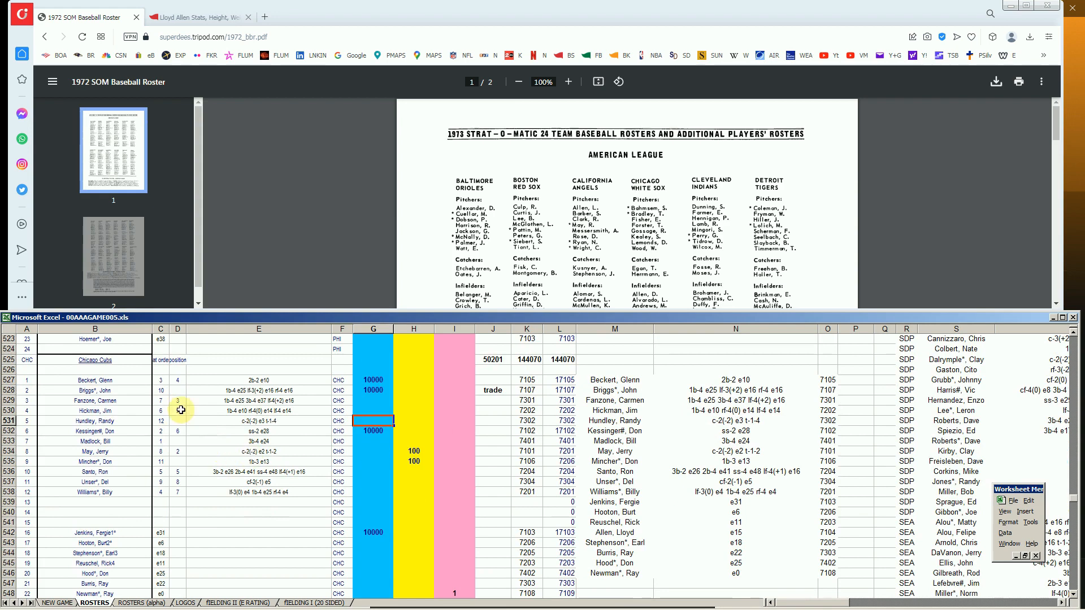
{"action": "scroll", "coordinate": [317, 533], "scroll_direction": "down", "scroll_amount": 1}
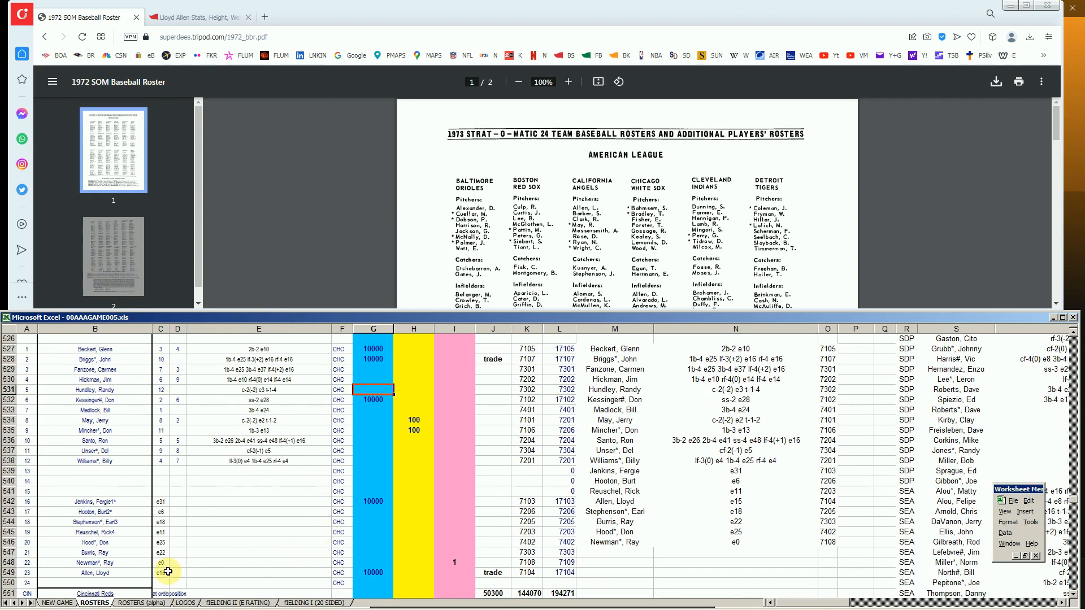
{"action": "left_click", "coordinate": [417, 402]}
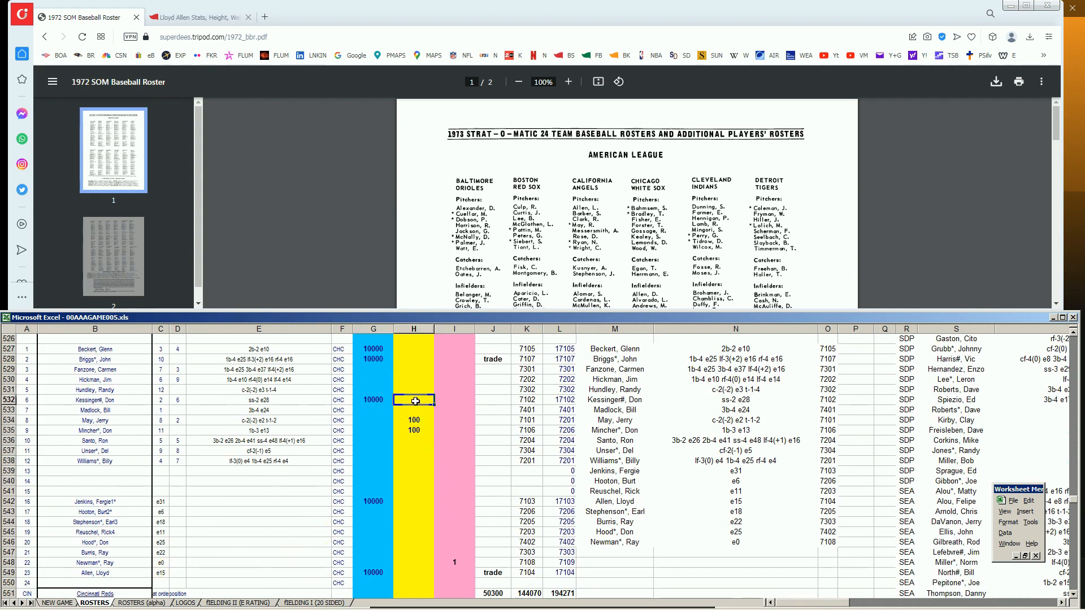
{"action": "left_click", "coordinate": [414, 430]}
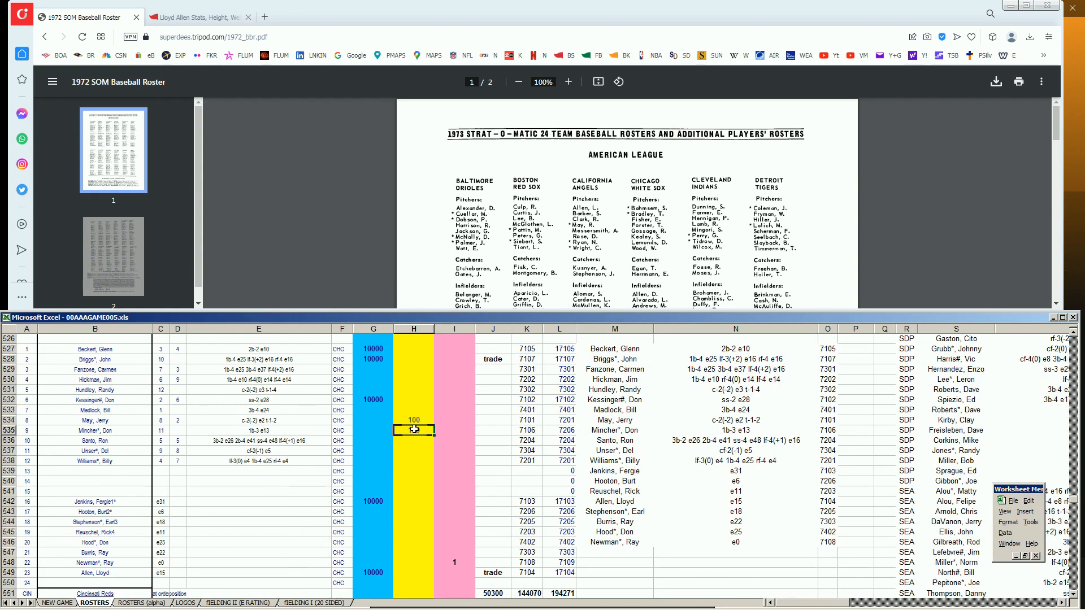
Go back from the Chicago Cubs roster to the top of the roster sheet.
{"action": "key", "text": "Up"}
{"action": "key", "text": "Page_Up"}
{"action": "key", "text": "Page_Up"}
{"action": "key", "text": "Page_Up"}
{"action": "key", "text": "Page_Up"}
{"action": "key", "text": "Page_Up"}
{"action": "key", "text": "Page_Up"}
{"action": "key", "text": "Page_Up"}
{"action": "key", "text": "Page_Up"}
{"action": "key", "text": "Page_Up"}
{"action": "key", "text": "Page_Up"}
{"action": "key", "text": "Page_Up"}
{"action": "key", "text": "Page_Up"}
{"action": "key", "text": "Page_Up"}
{"action": "key", "text": "Page_Up"}
{"action": "key", "text": "Page_Up"}
{"action": "key", "text": "Page_Up"}
{"action": "key", "text": "Page_Up"}
{"action": "key", "text": "Page_Up"}
{"action": "key", "text": "Page_Up"}
{"action": "key", "text": "Page_Up"}
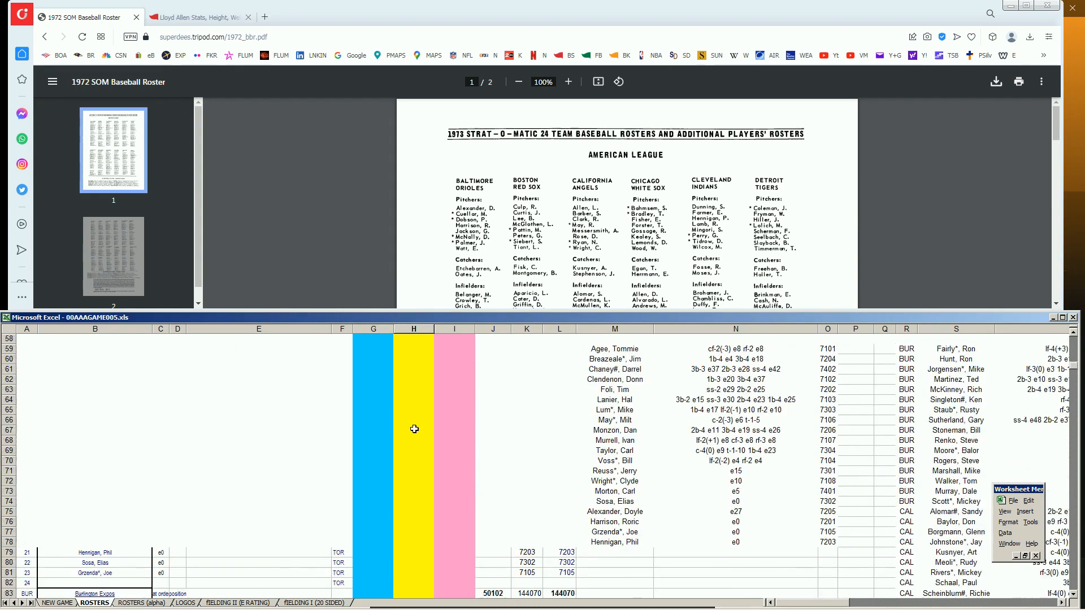